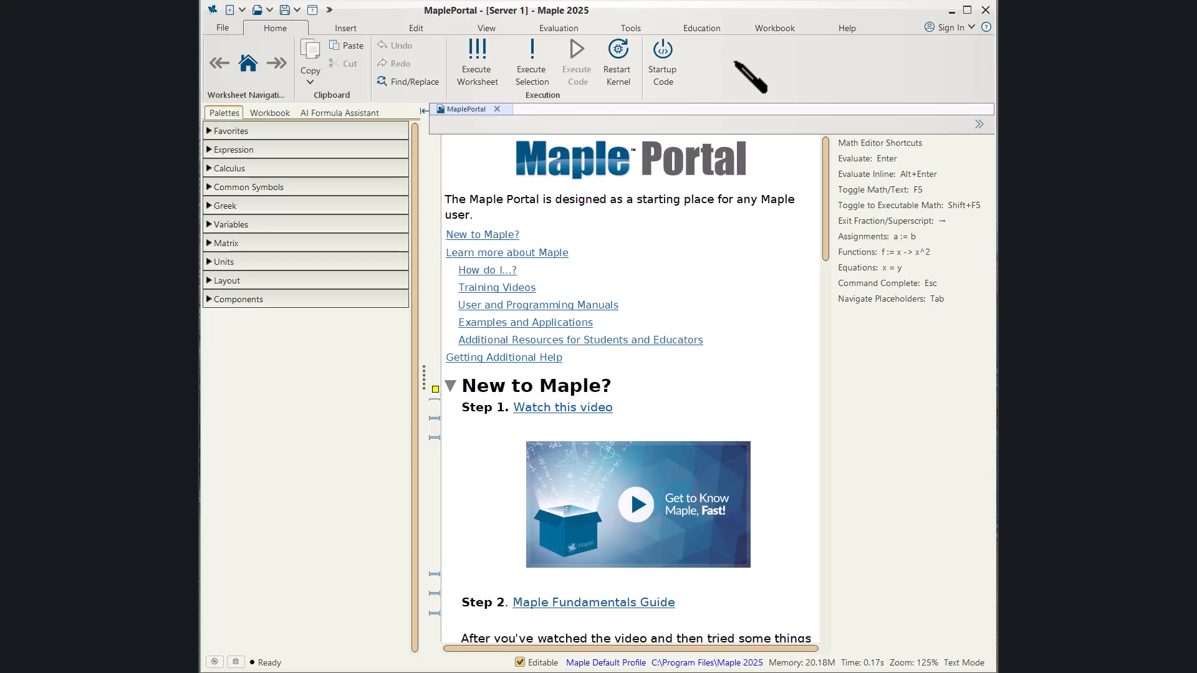
Open the Options dialog and view the General, Display and Interface settings.
left_click(222, 29)
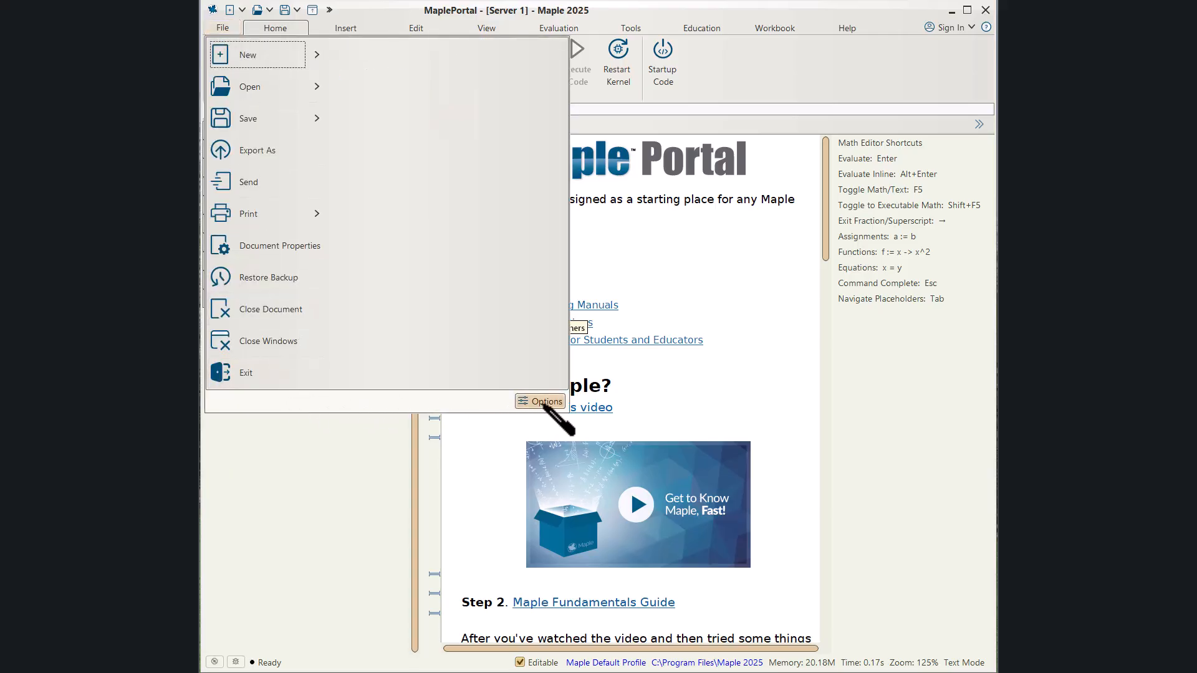
left_click(539, 402)
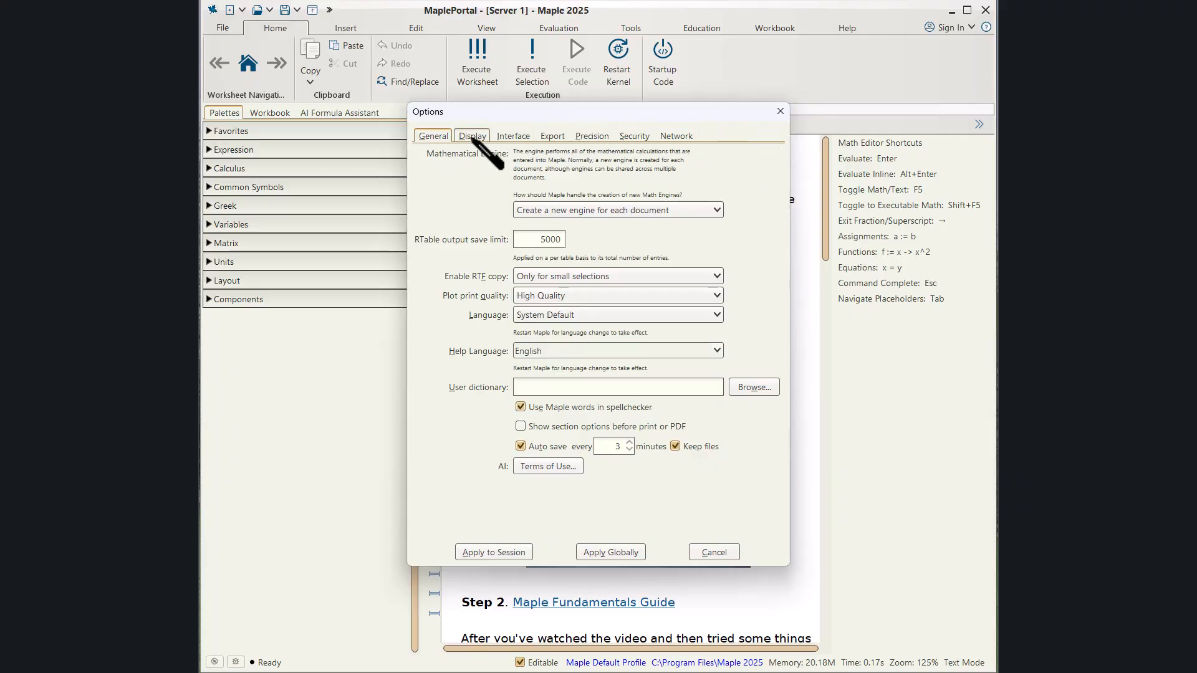
left_click(472, 137)
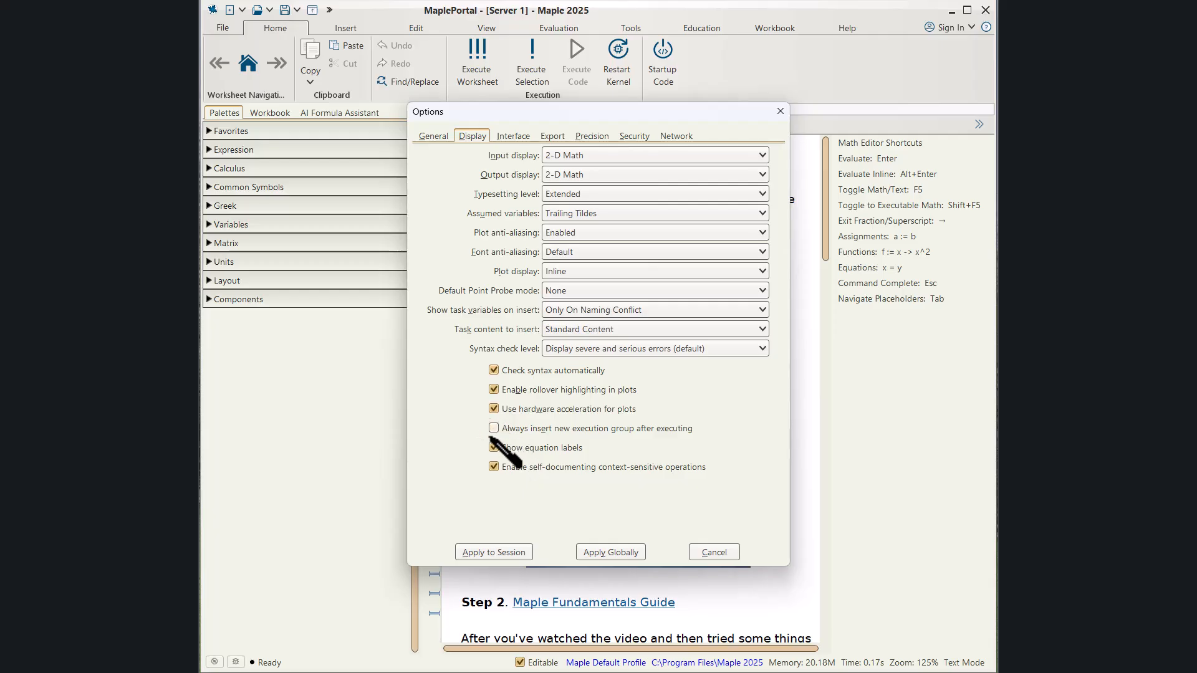
left_click(508, 136)
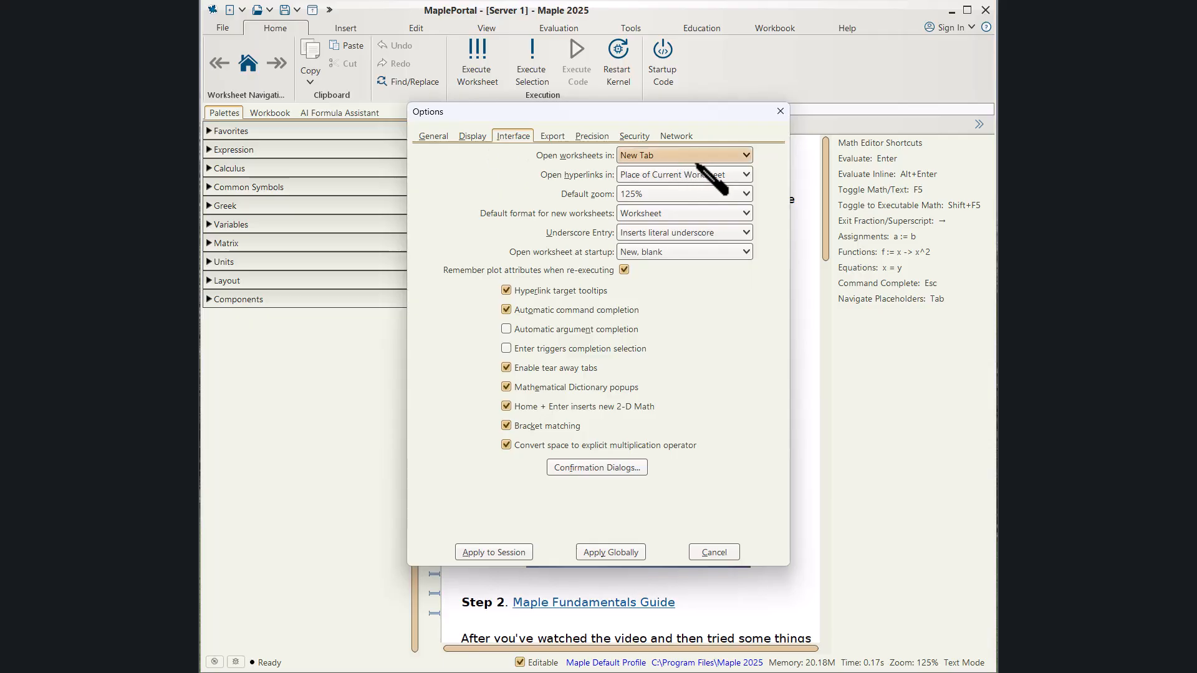
Set the default zoom for new worksheets to 125% and apply the options globally.
left_click(682, 214)
left_click(675, 245)
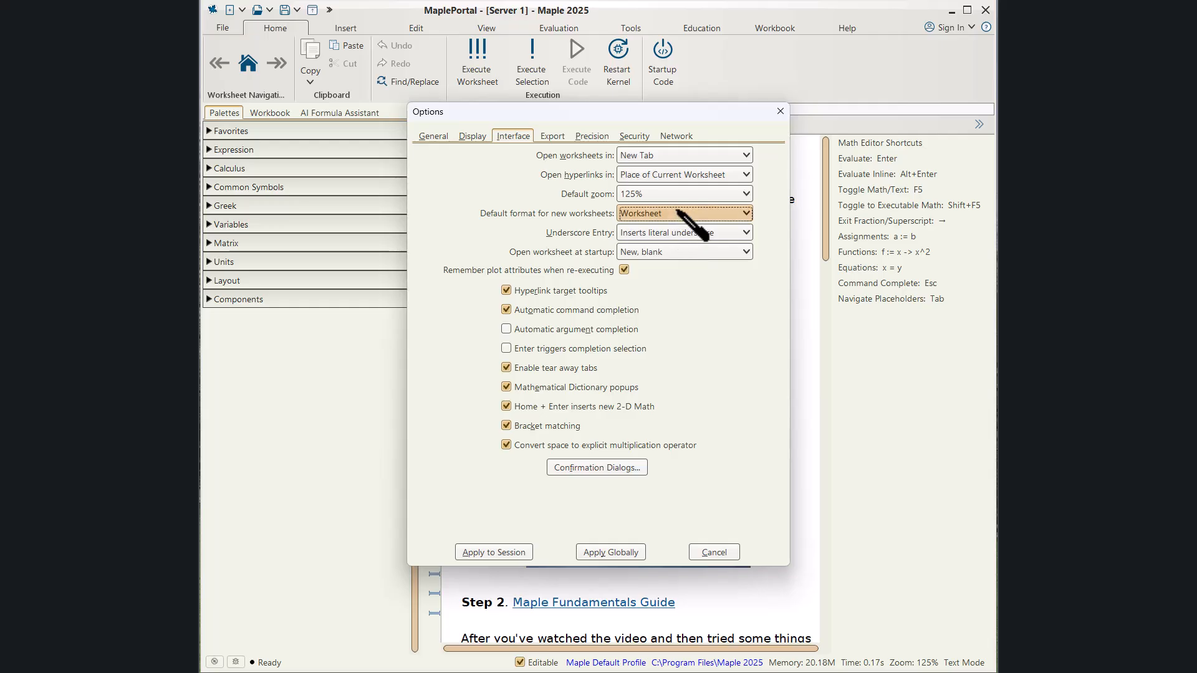
left_click(690, 195)
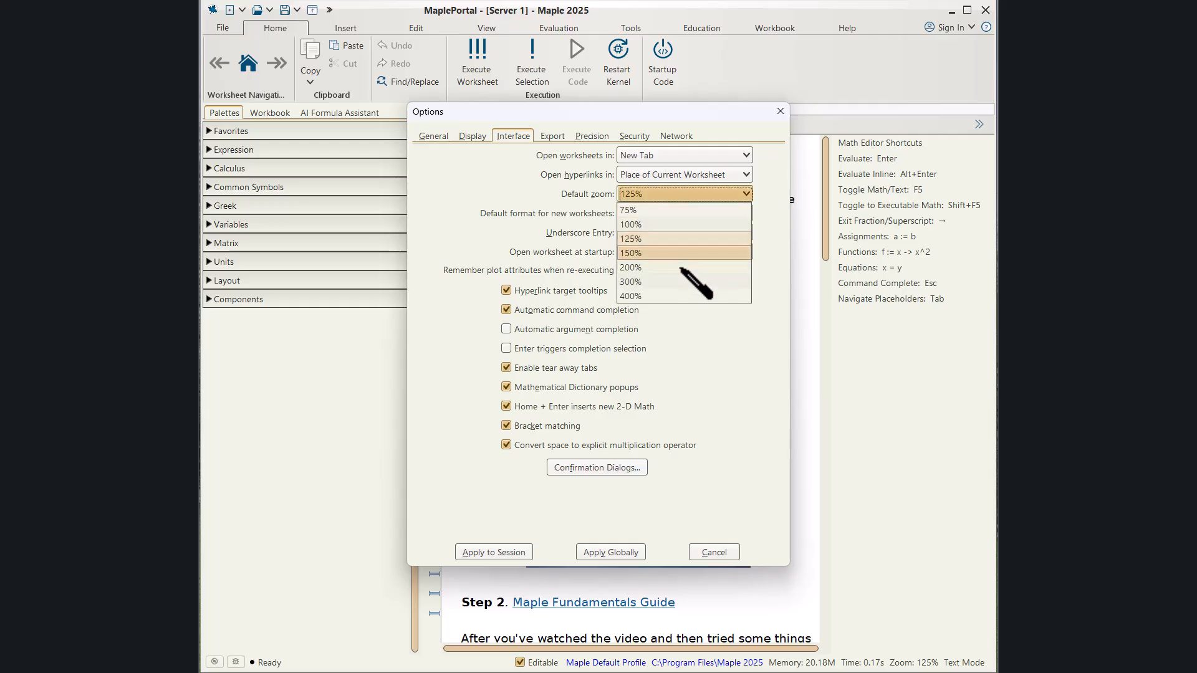
left_click(682, 238)
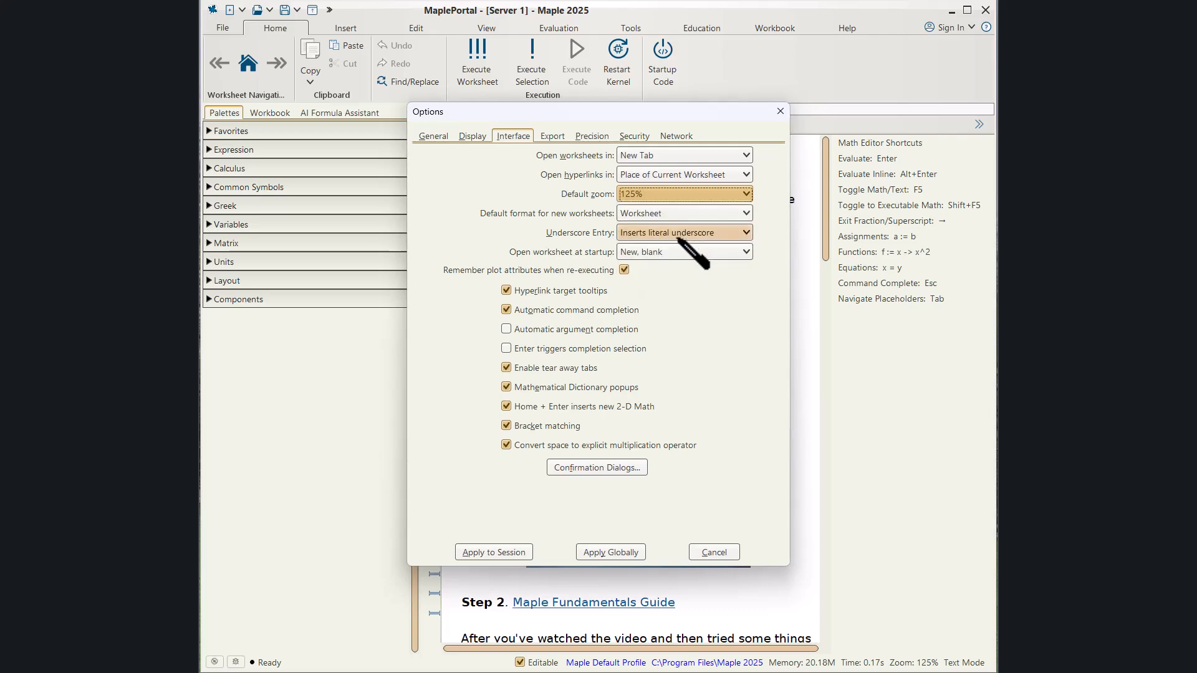
mouse_move(695, 325)
left_mouse_down()
mouse_move(546, 320)
mouse_move(634, 315)
left_mouse_up()
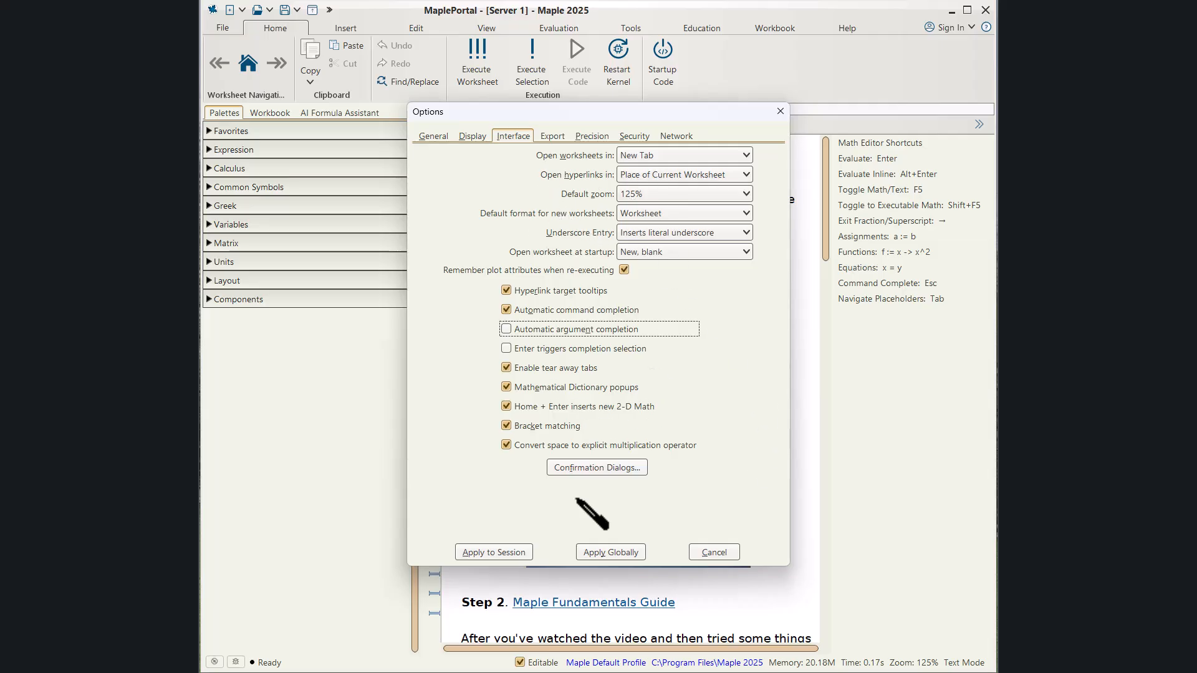
left_click(622, 553)
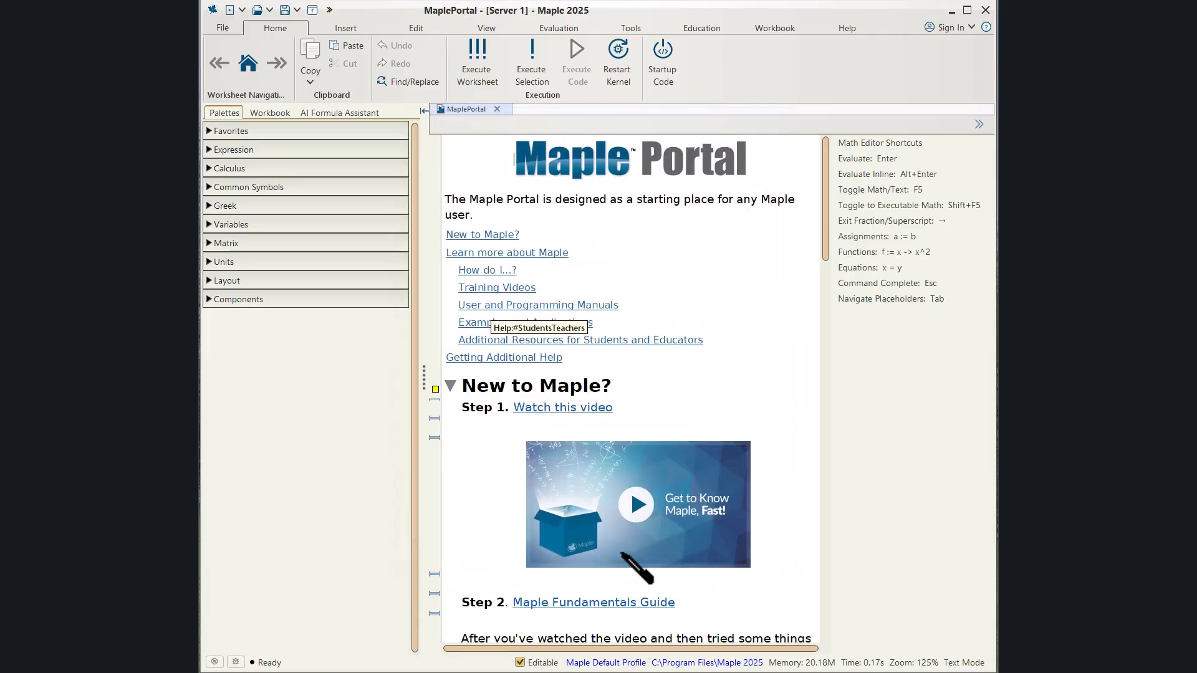
Hide the worksheet markers and show them again.
left_click(485, 28)
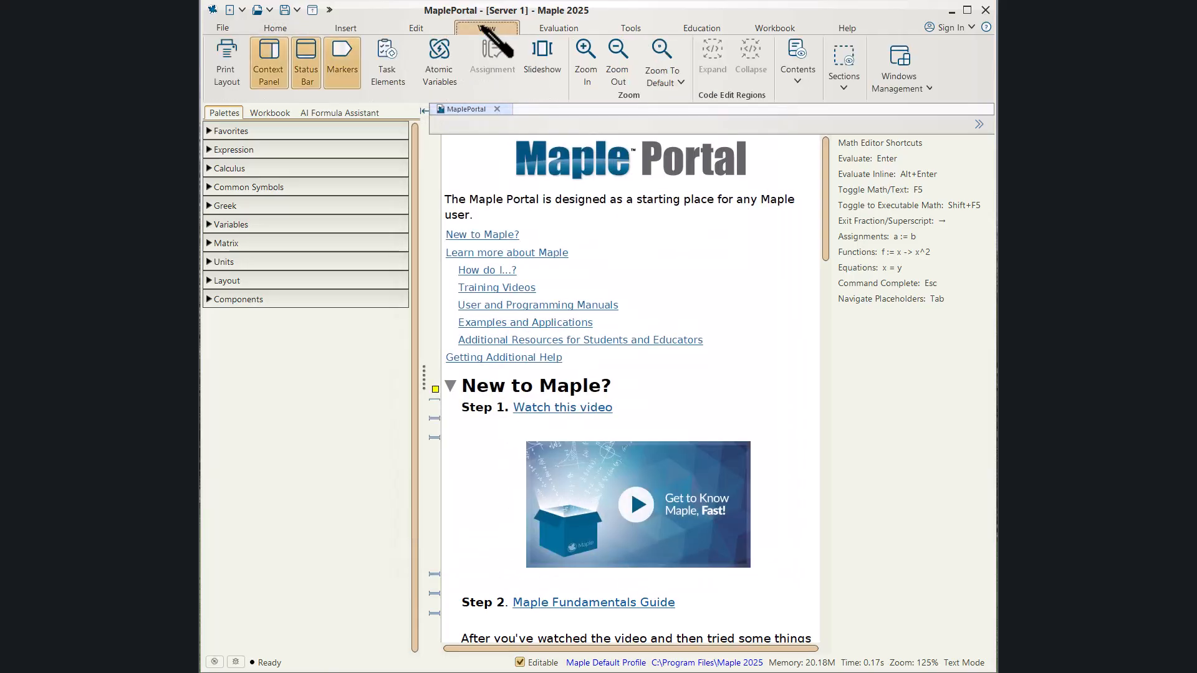
left_click(341, 60)
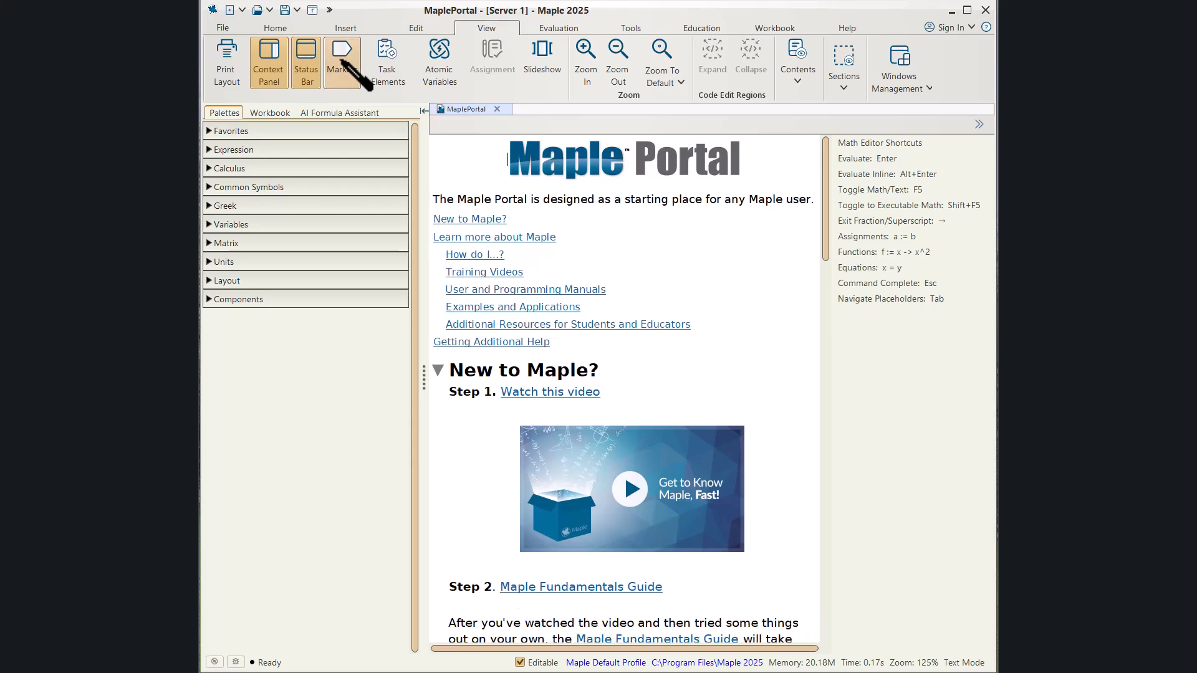
left_click(341, 58)
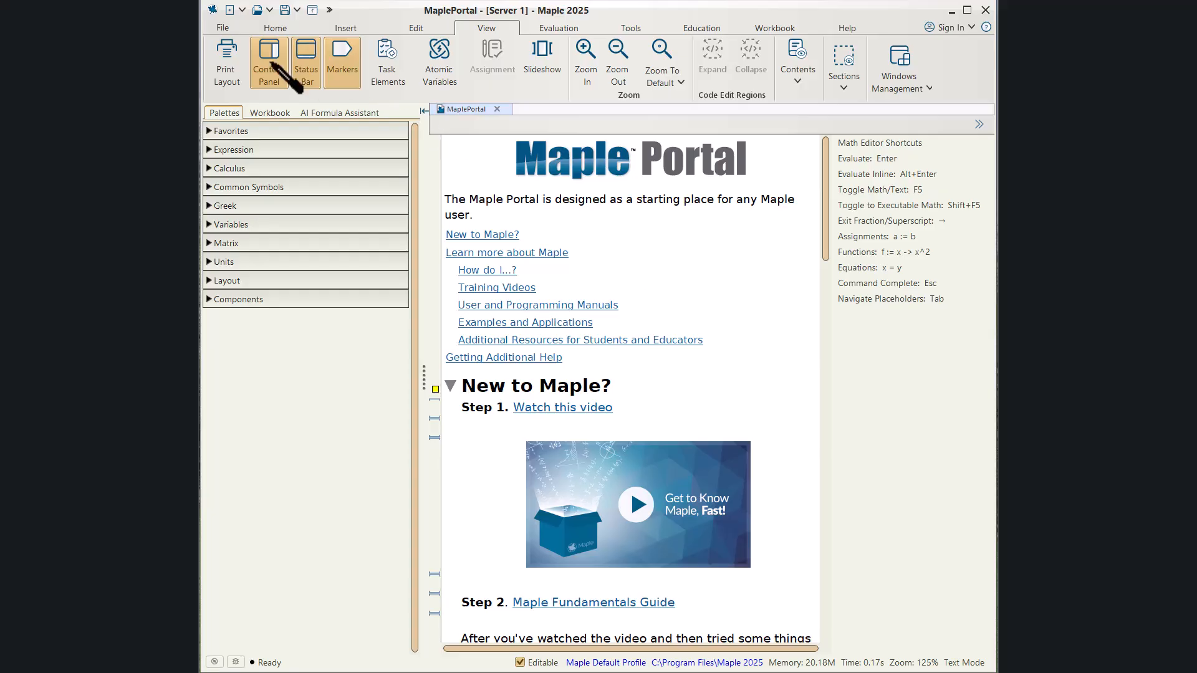
Open Restore Backup and switch the backup file list to the details view.
left_click(222, 28)
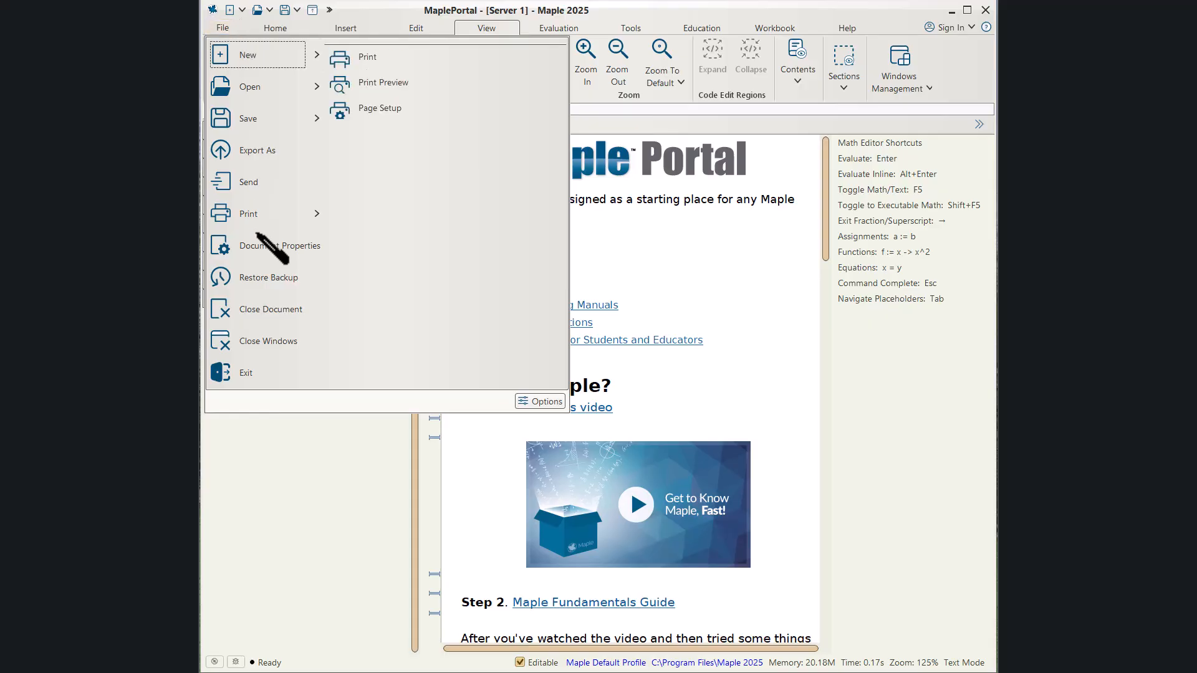
left_click(268, 291)
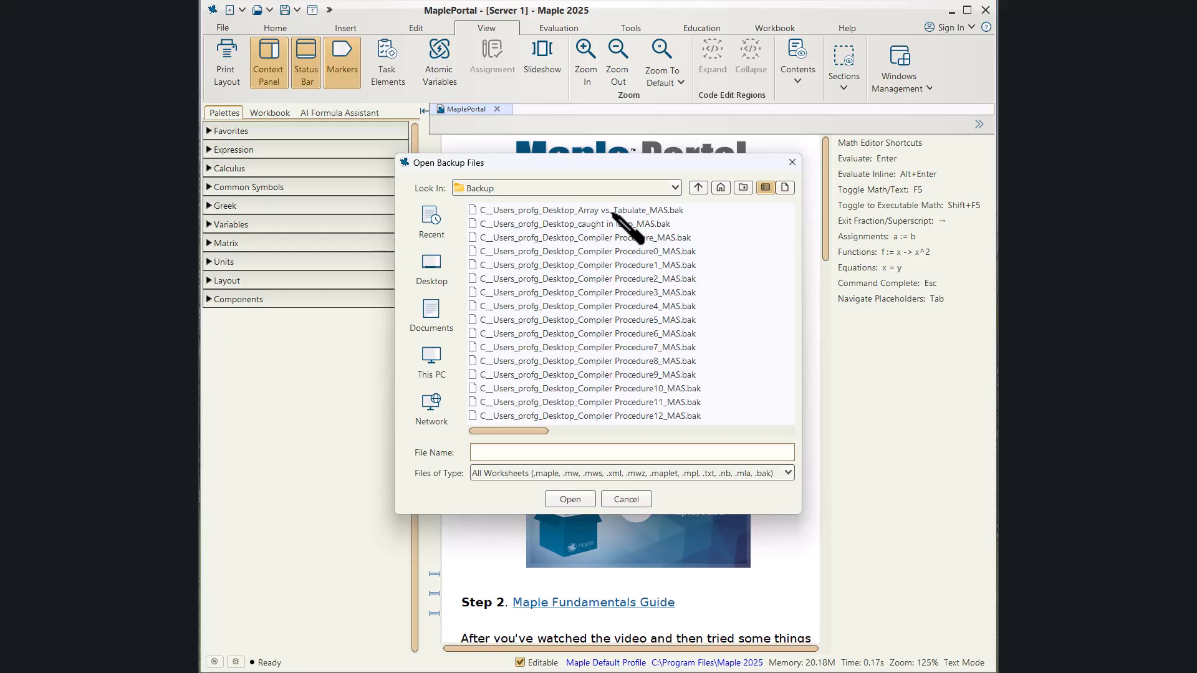
right_click(727, 298)
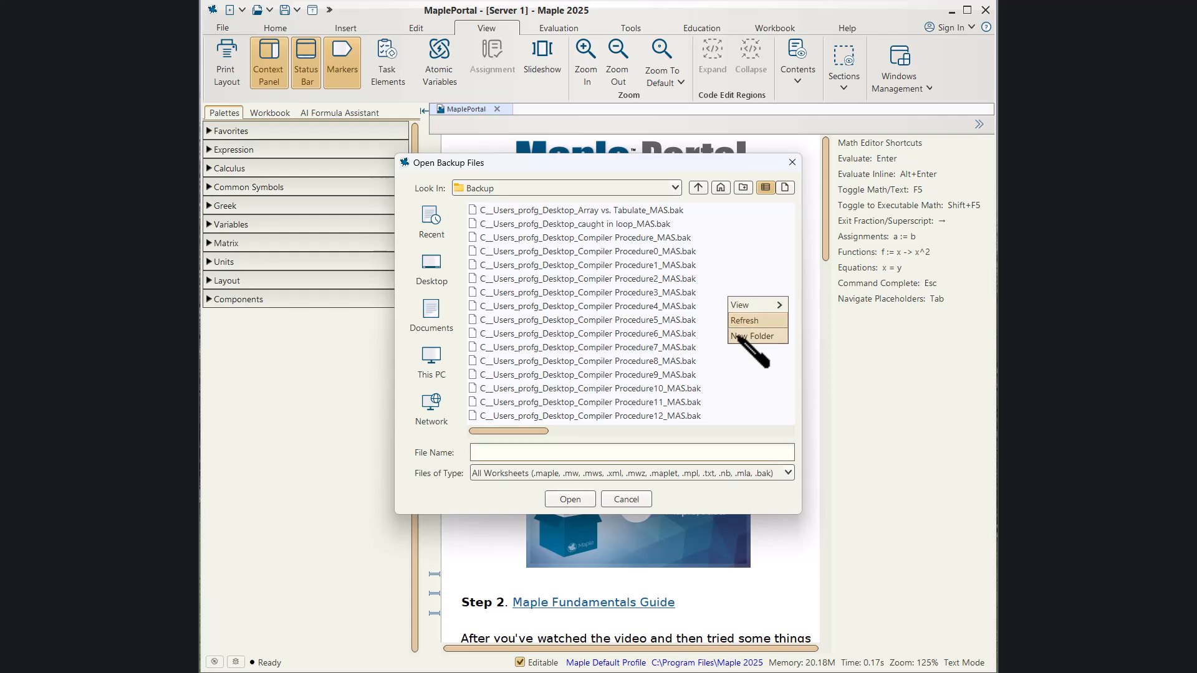
mouse_move(775, 310)
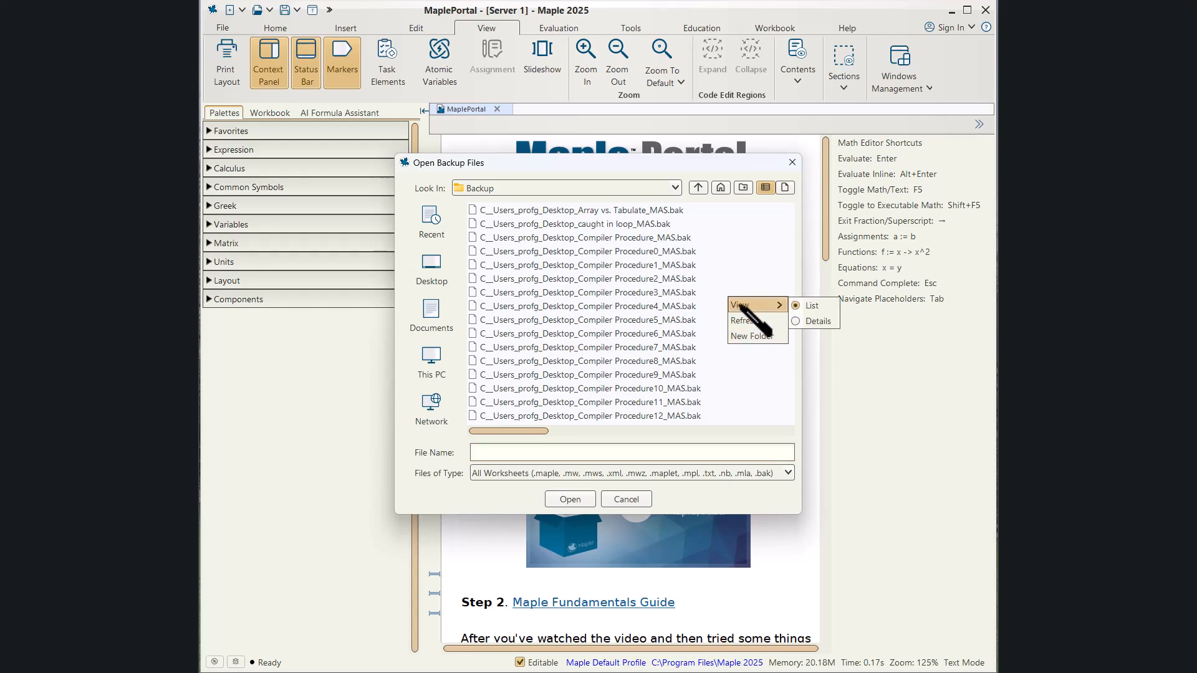
left_click(817, 322)
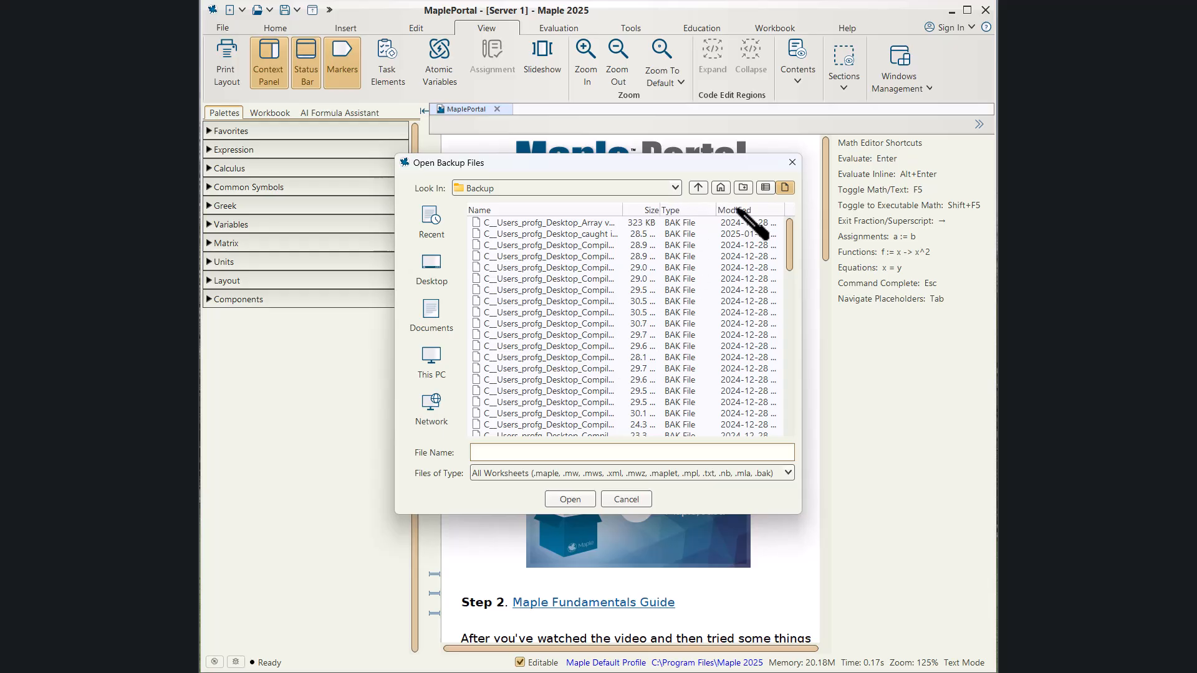
Sort the backup files by modification date, newest first, and close the backup dialog.
left_click(741, 210)
left_click(738, 210)
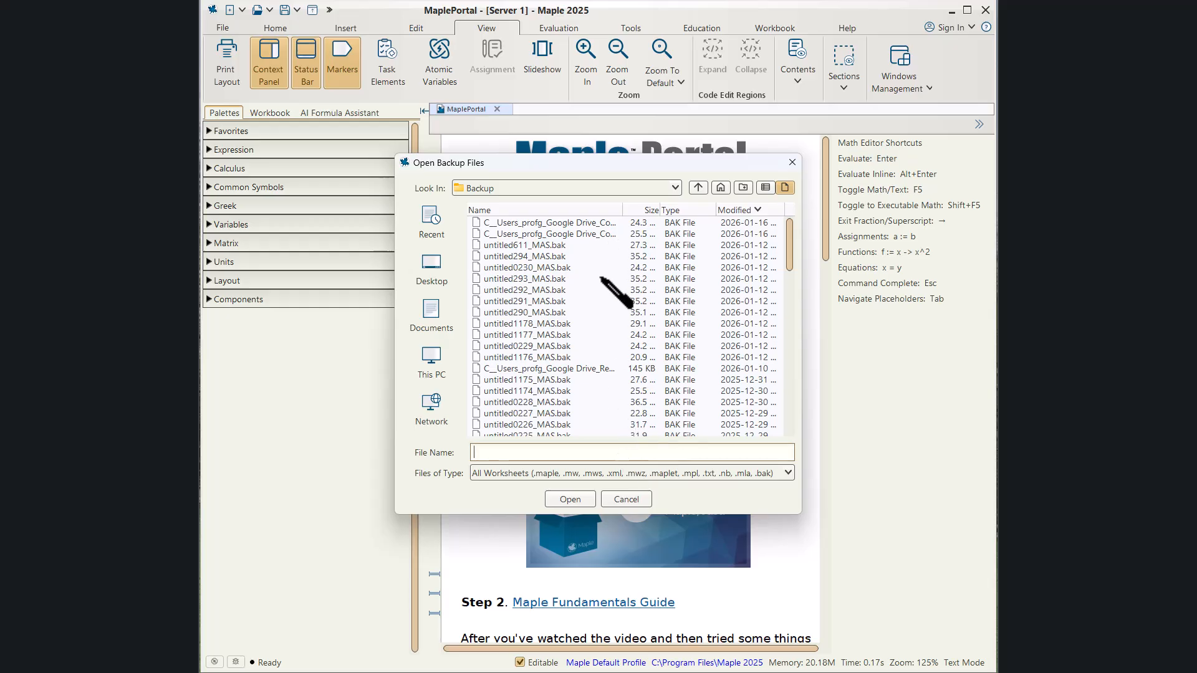
left_click(626, 499)
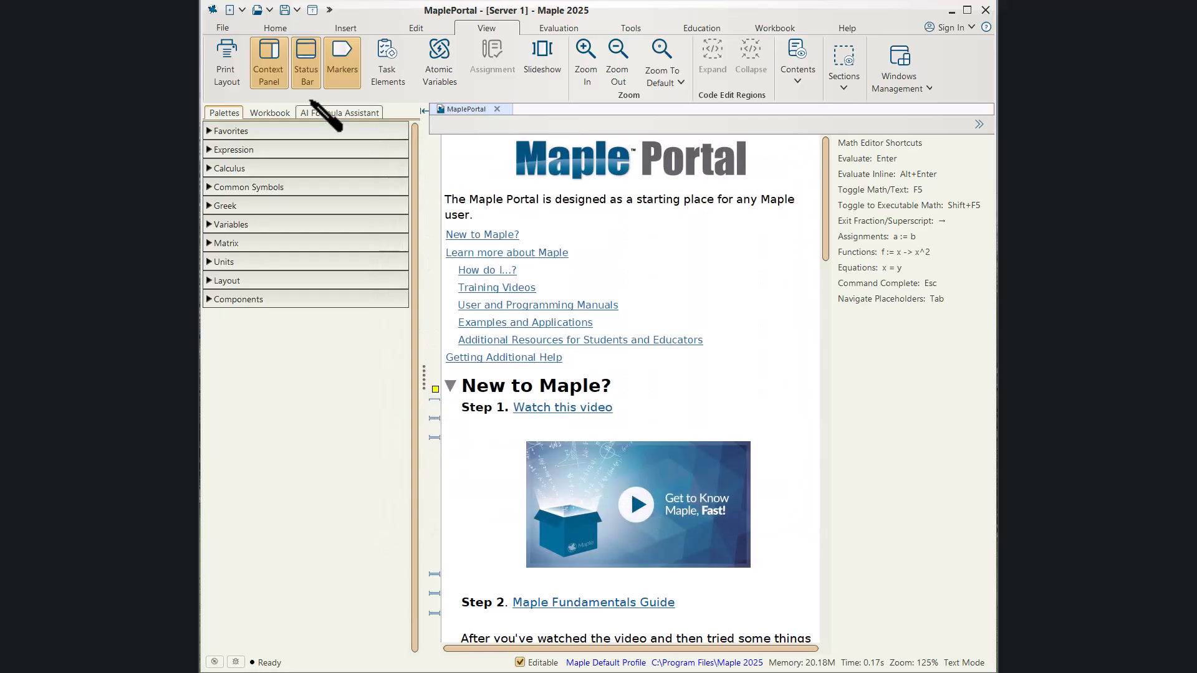
Open the Options dialog to examine the auto save settings and cancel it.
left_click(227, 30)
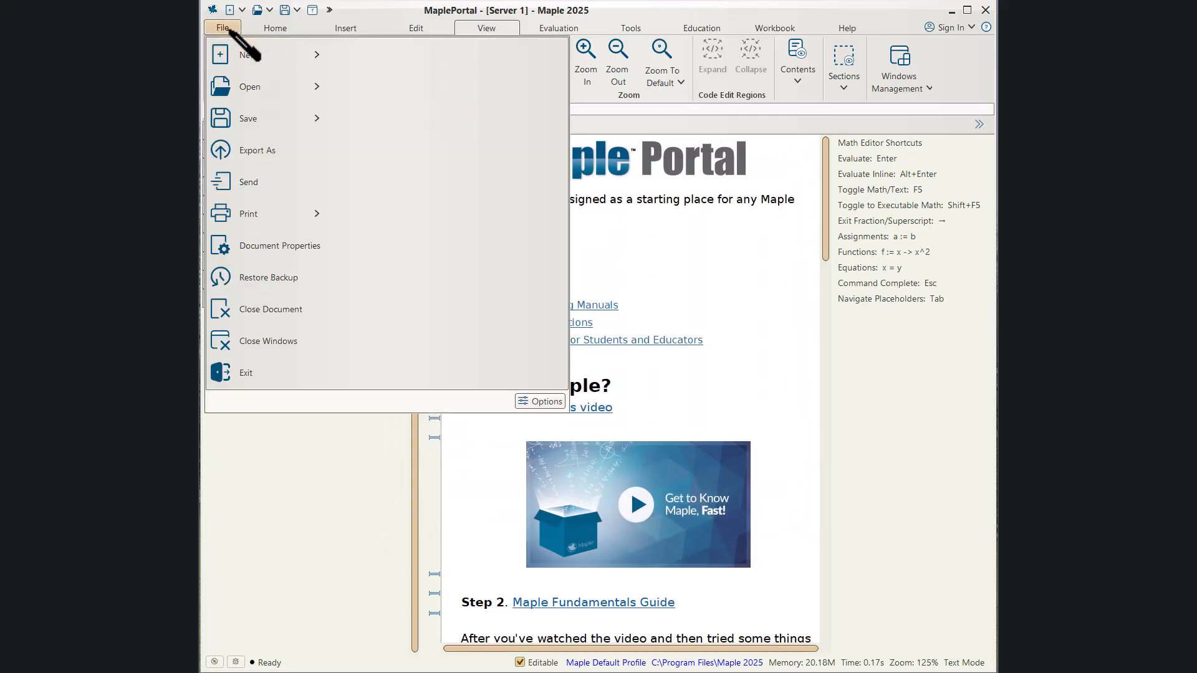
left_click(540, 402)
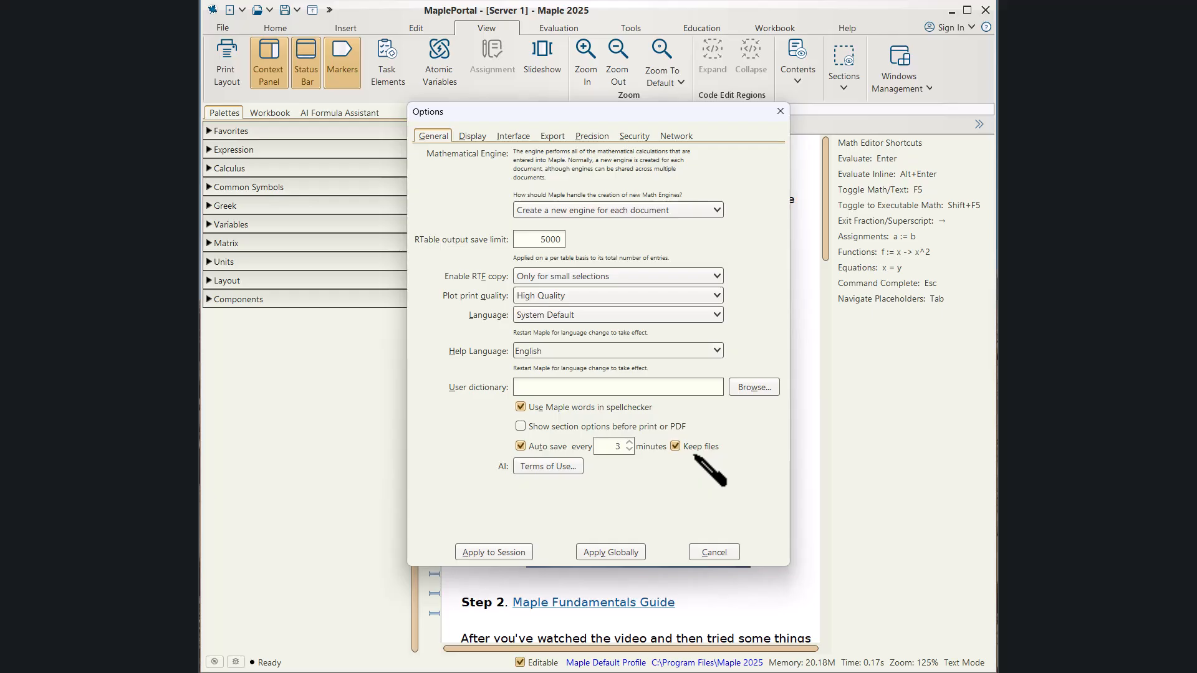
left_click(714, 552)
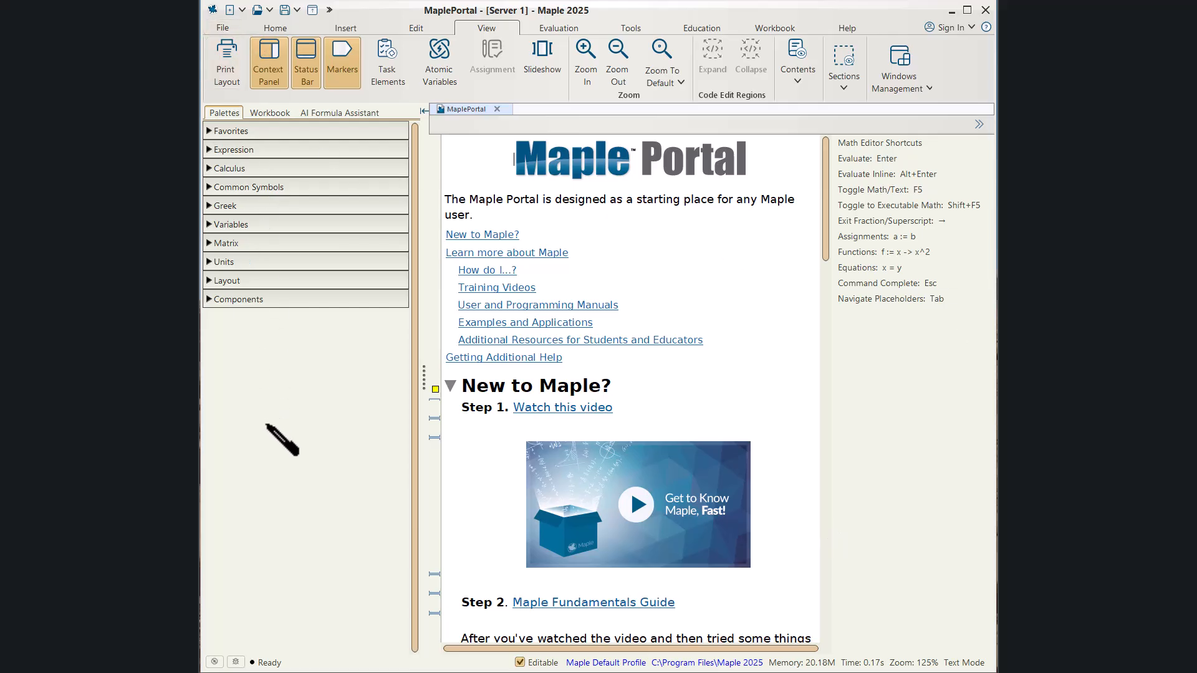
Expand the Calculus, Common Symbols, Greek and Favorites palettes.
left_click(248, 128)
left_click(249, 130)
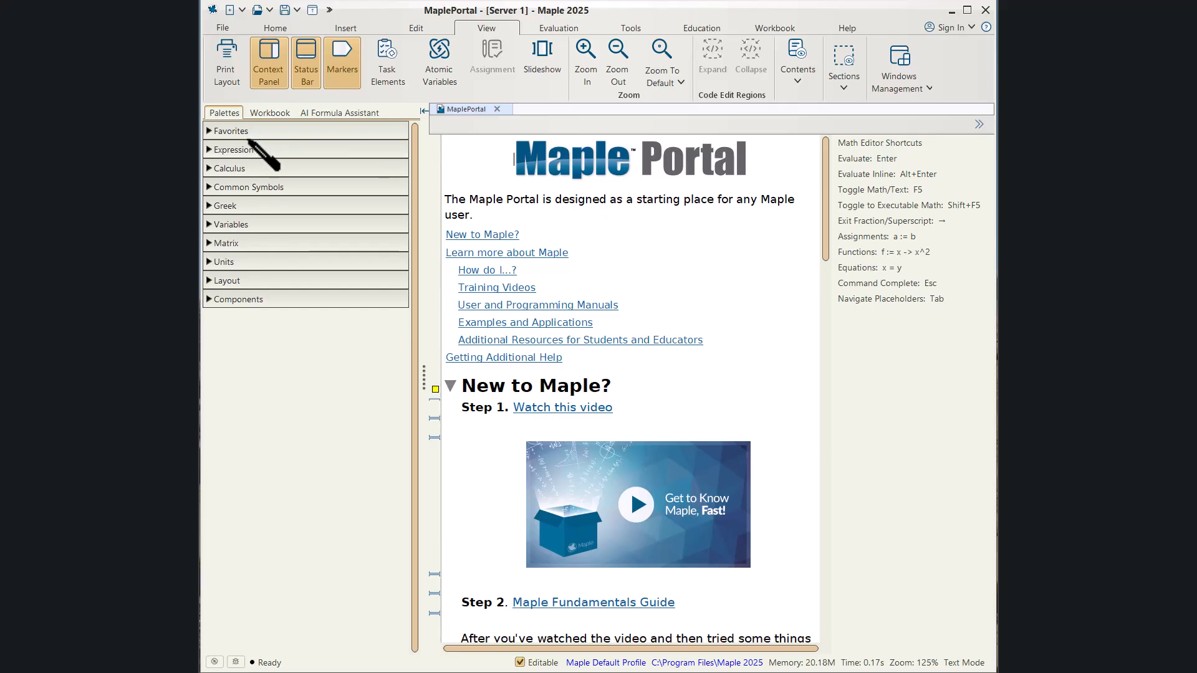
left_click(248, 150)
left_click(248, 151)
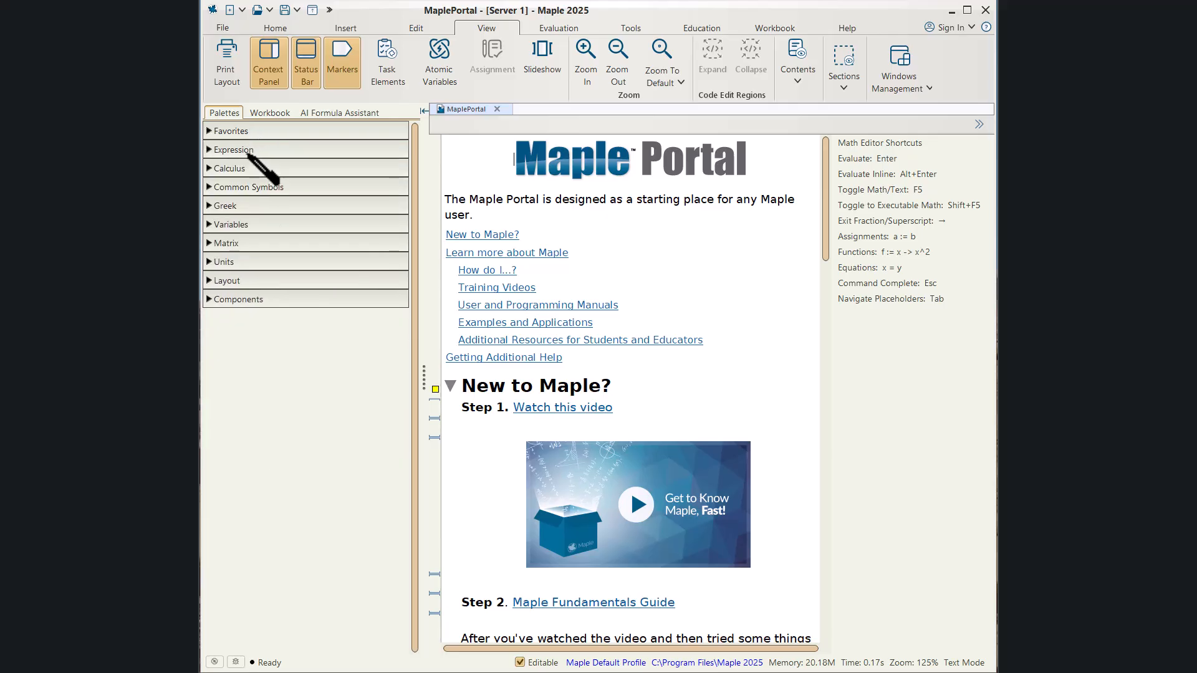
left_click(249, 168)
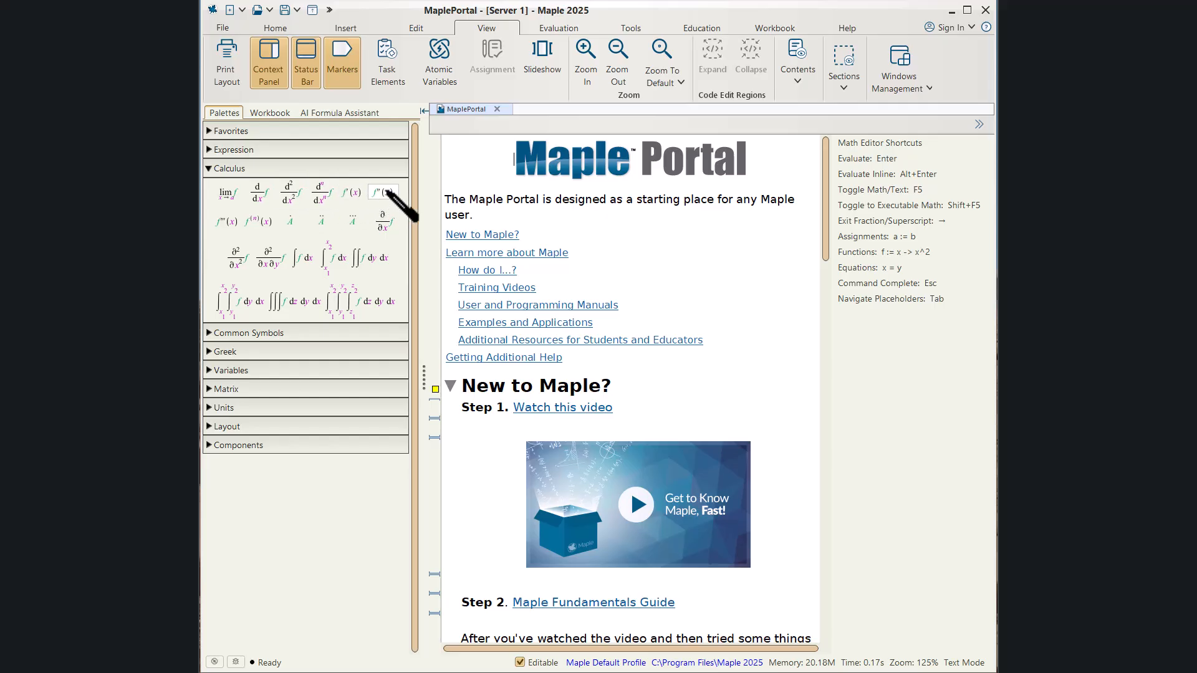
left_click(268, 335)
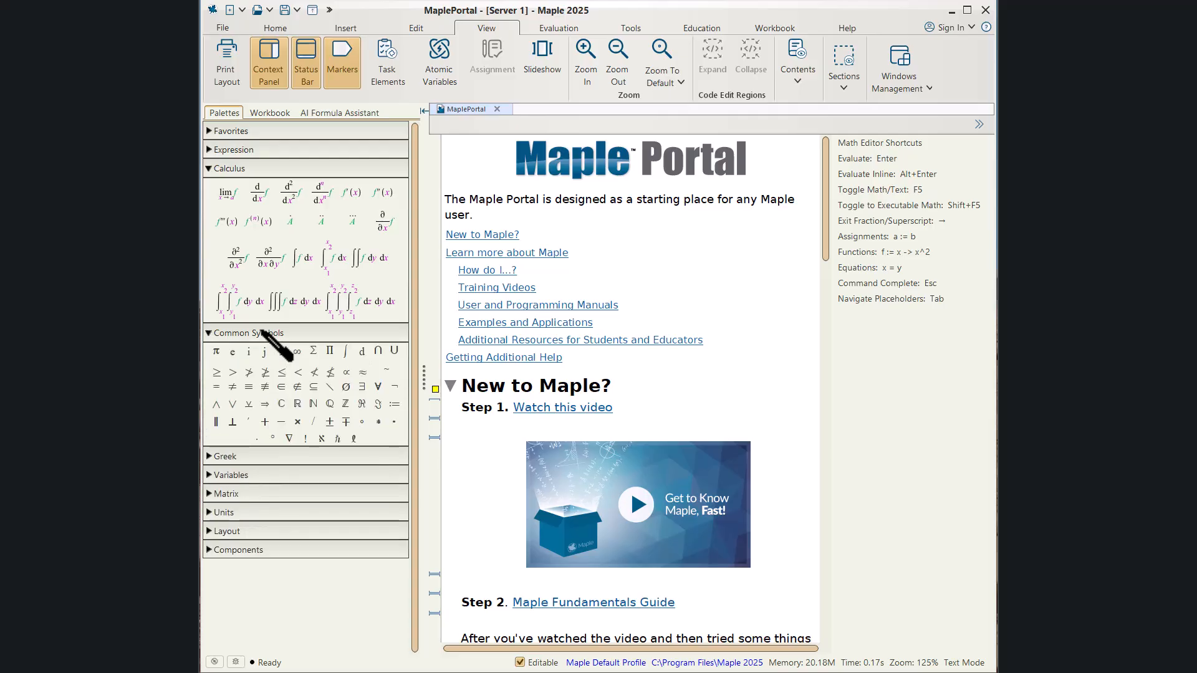
left_click_drag(262, 329, 222, 328)
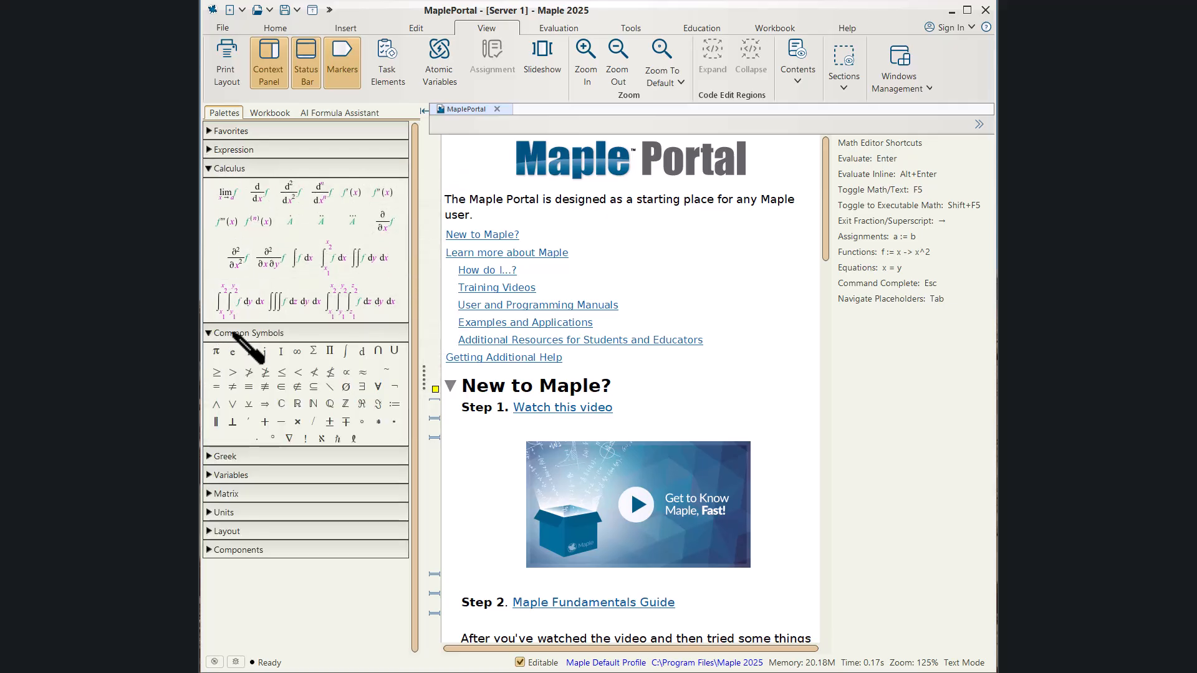
left_click(211, 457)
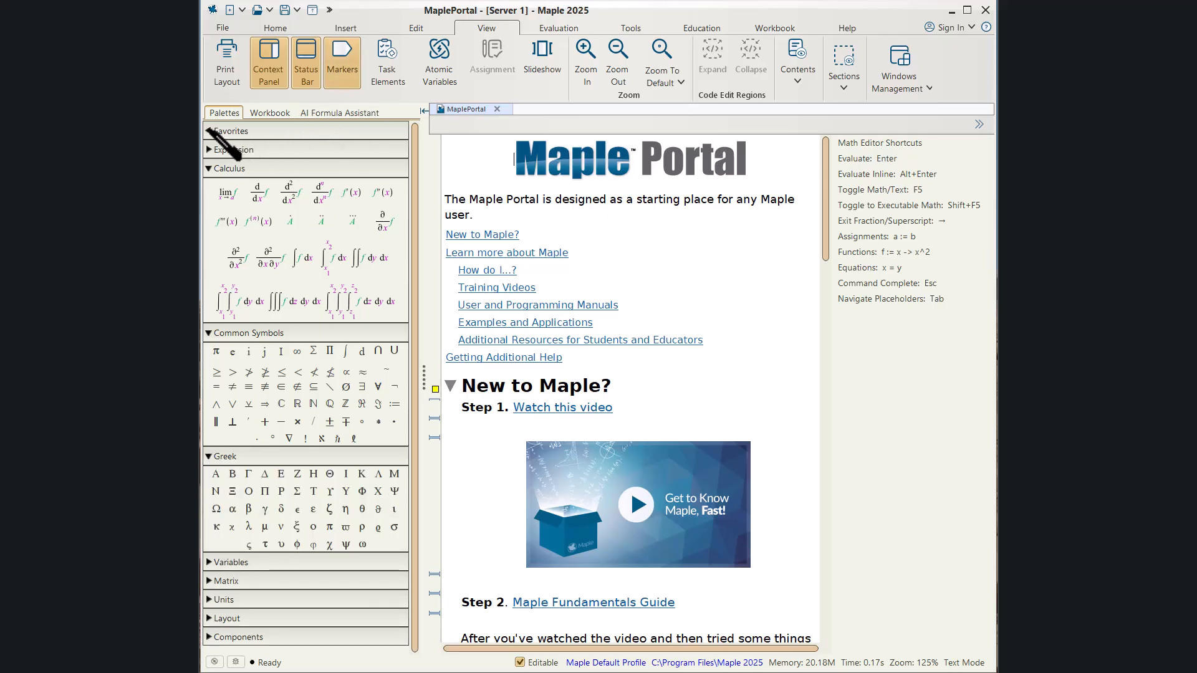
left_click(209, 130)
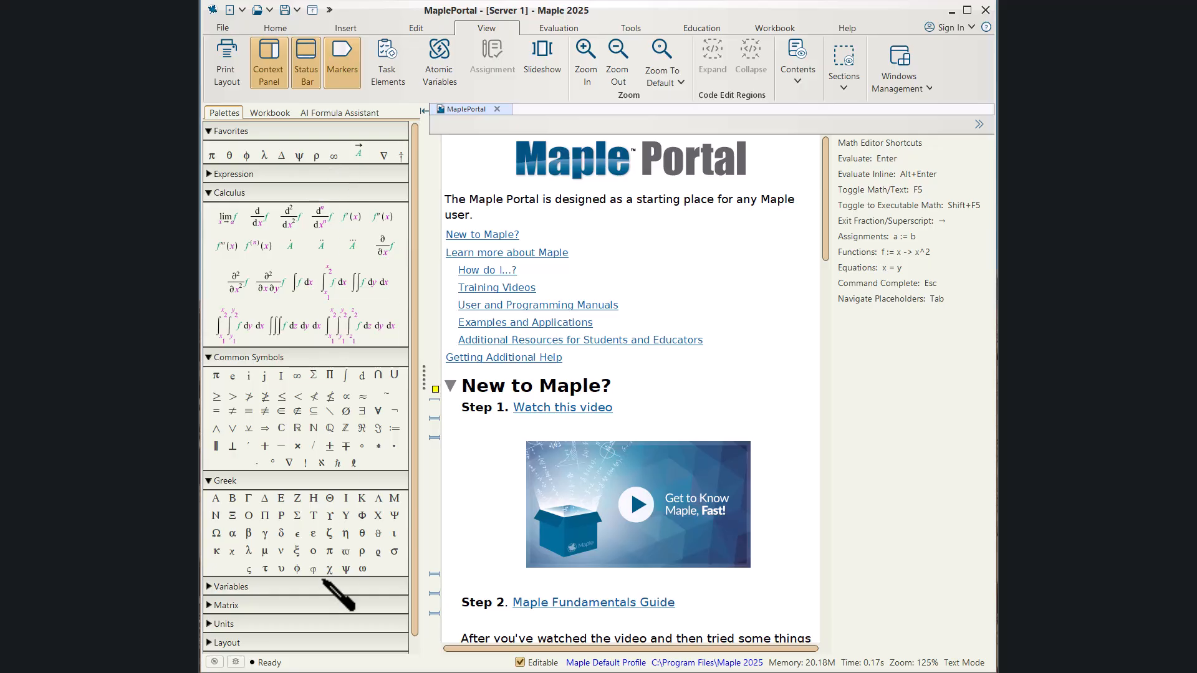
Add the Greek capital Sigma to the Favorites palette and move it after the infinity symbol.
right_click(297, 515)
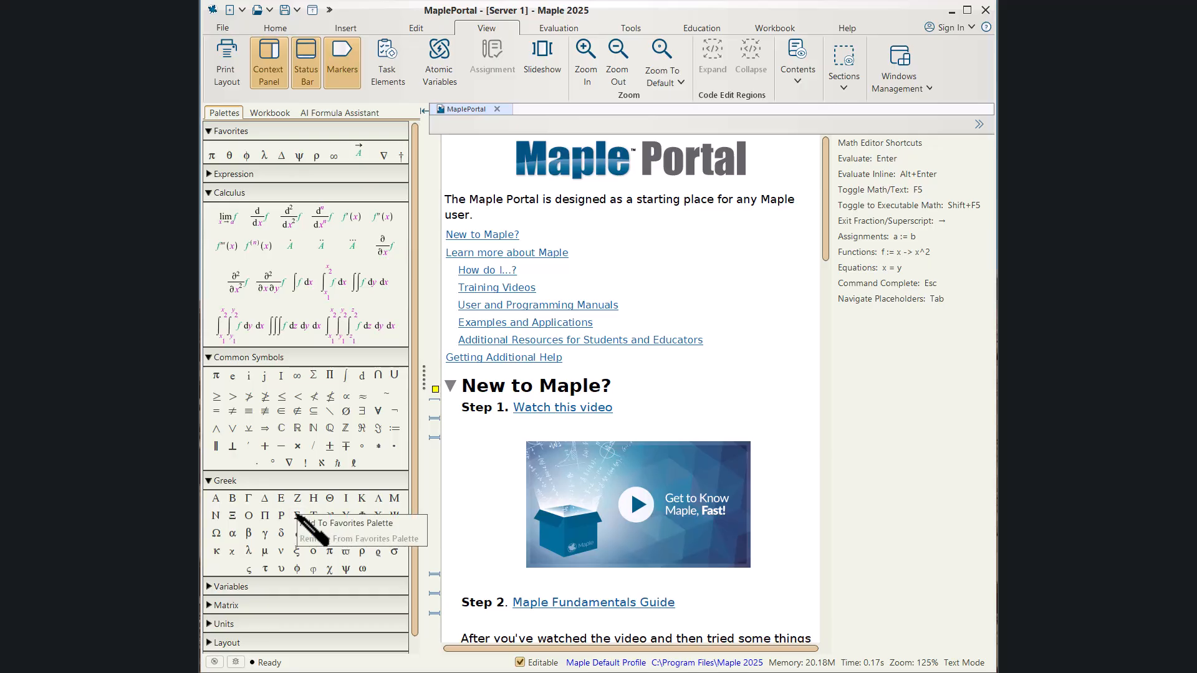
left_click(345, 524)
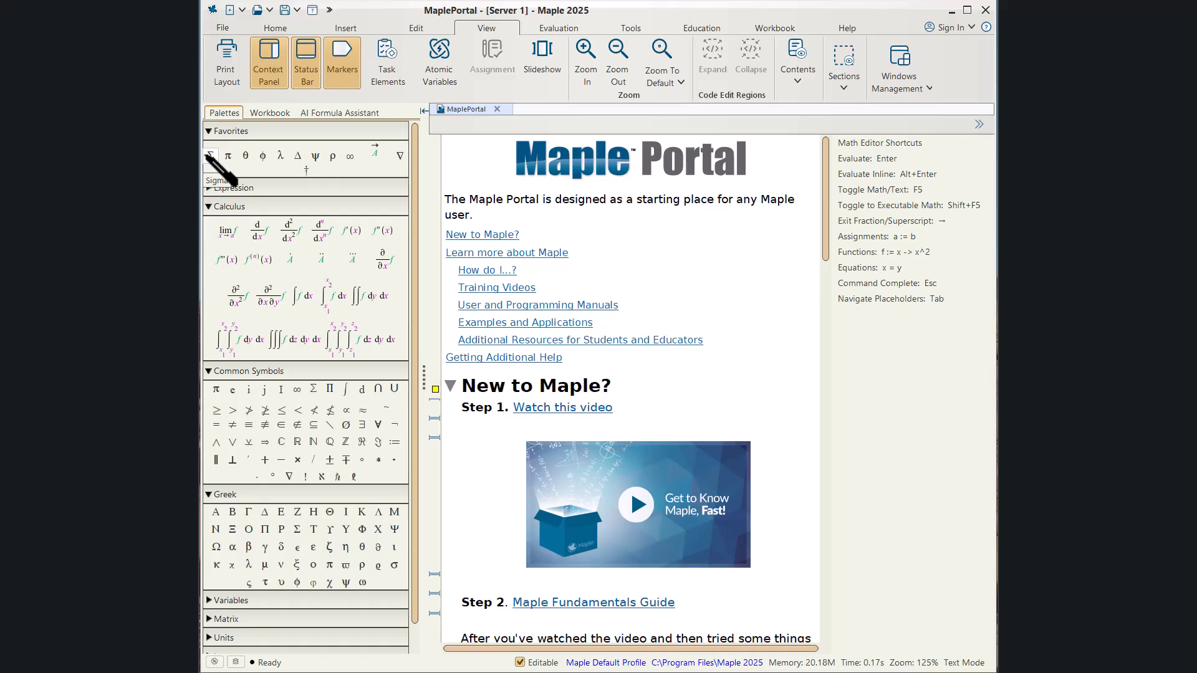
left_click_drag(208, 155, 245, 158)
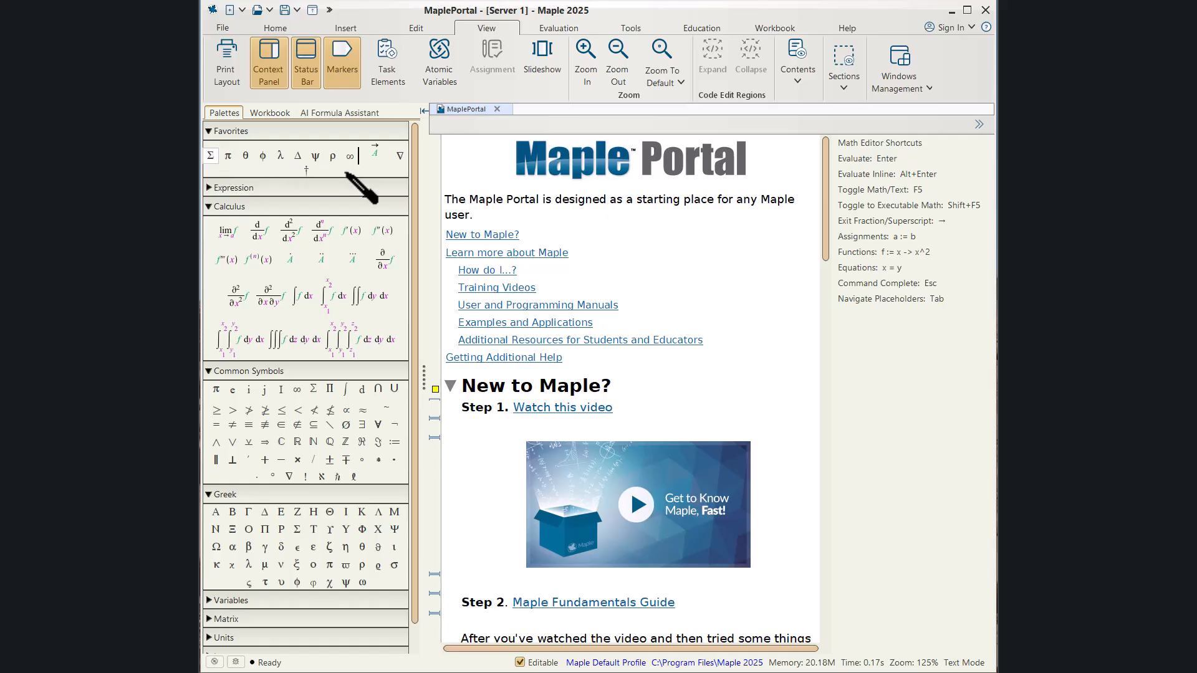
left_click_drag(346, 174, 344, 172)
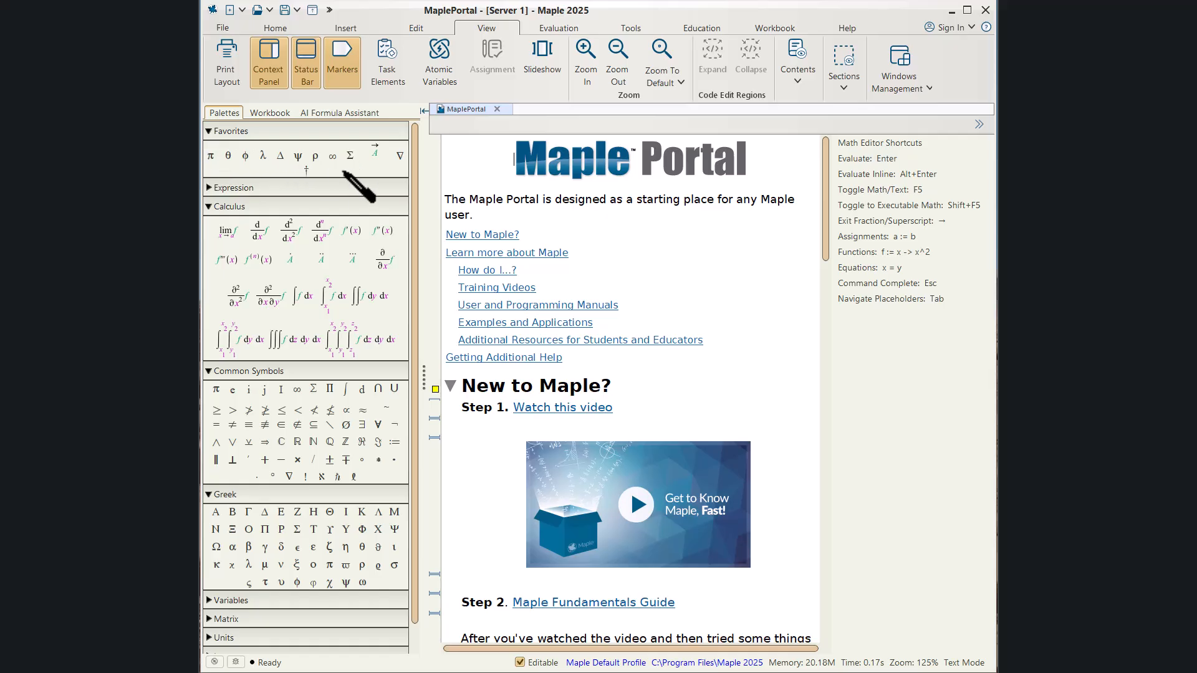
Remove the Sigma symbol from the Favorites palette.
right_click(349, 155)
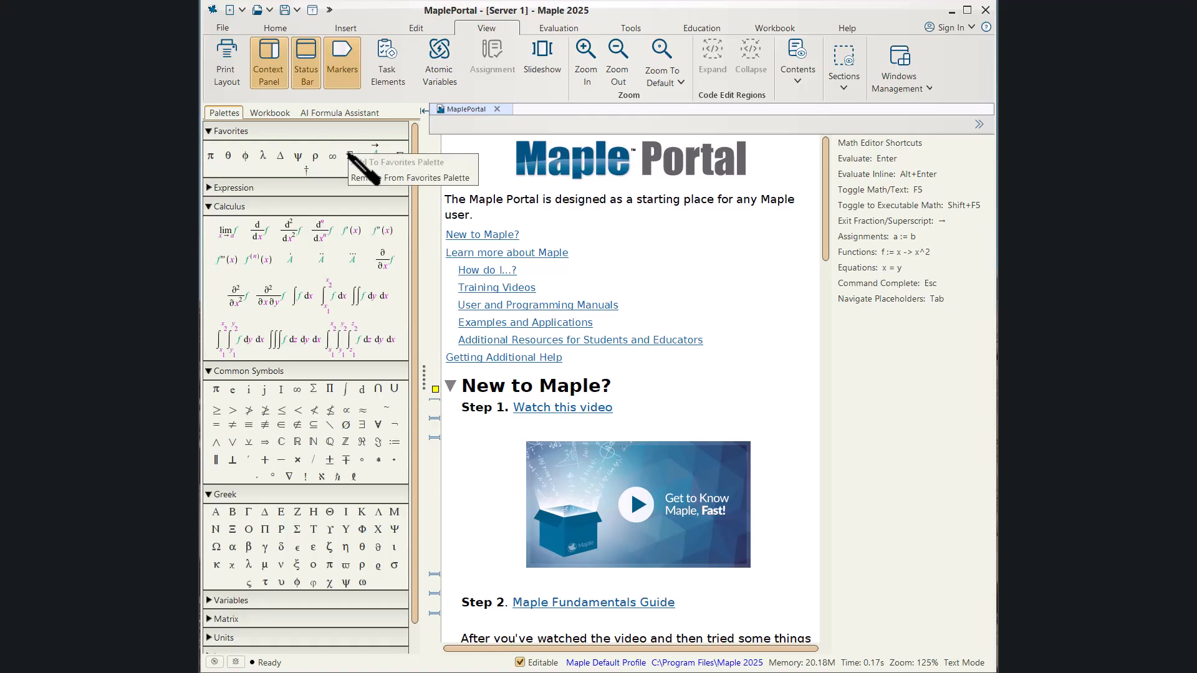
left_click(364, 174)
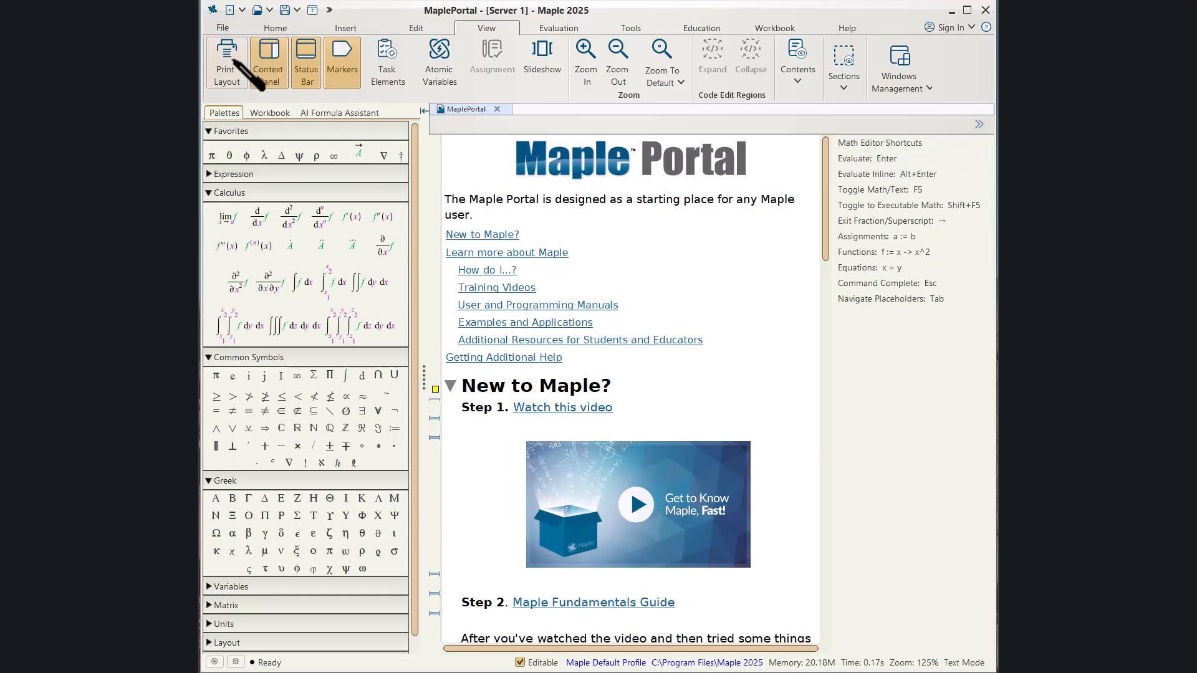
Create a new worksheet and enter the expression 1 + 2 at the prompt.
left_click(221, 28)
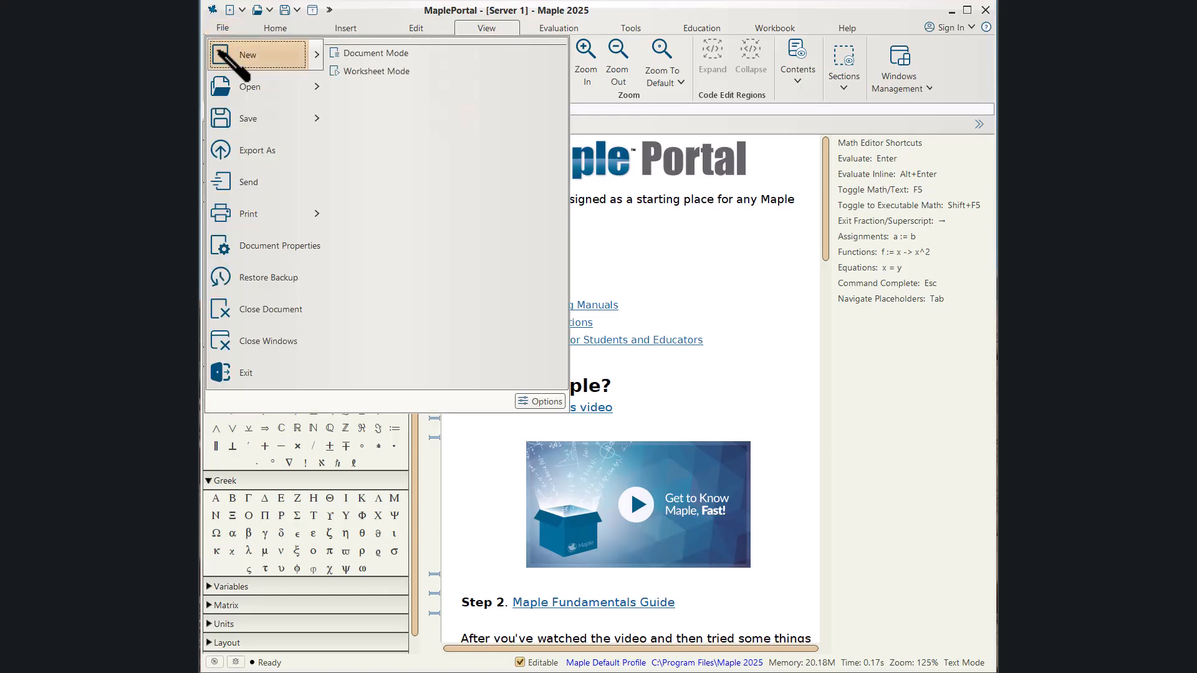
left_click(228, 54)
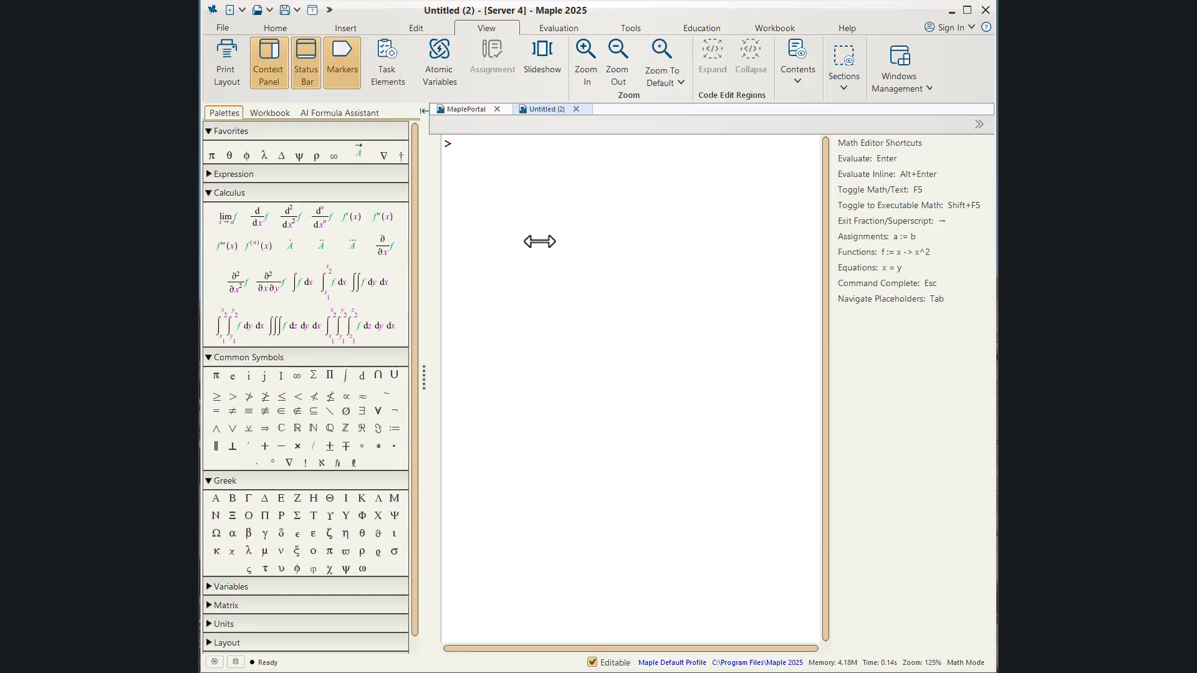
type("1 ")
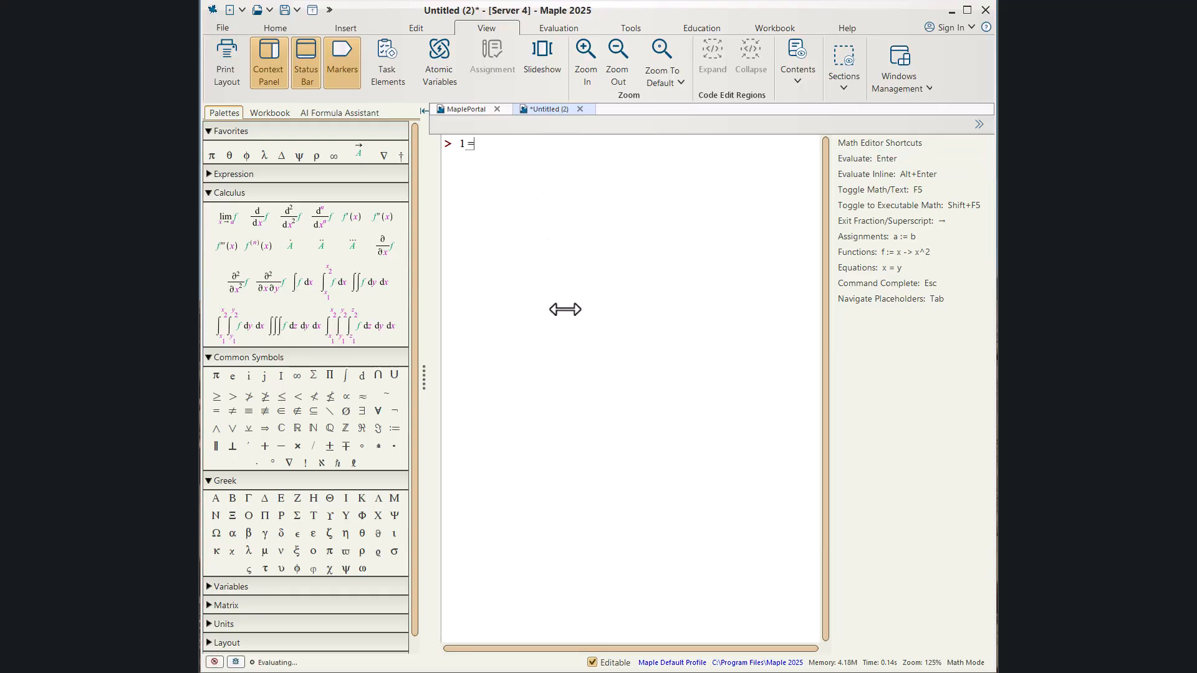
type("+ 2")
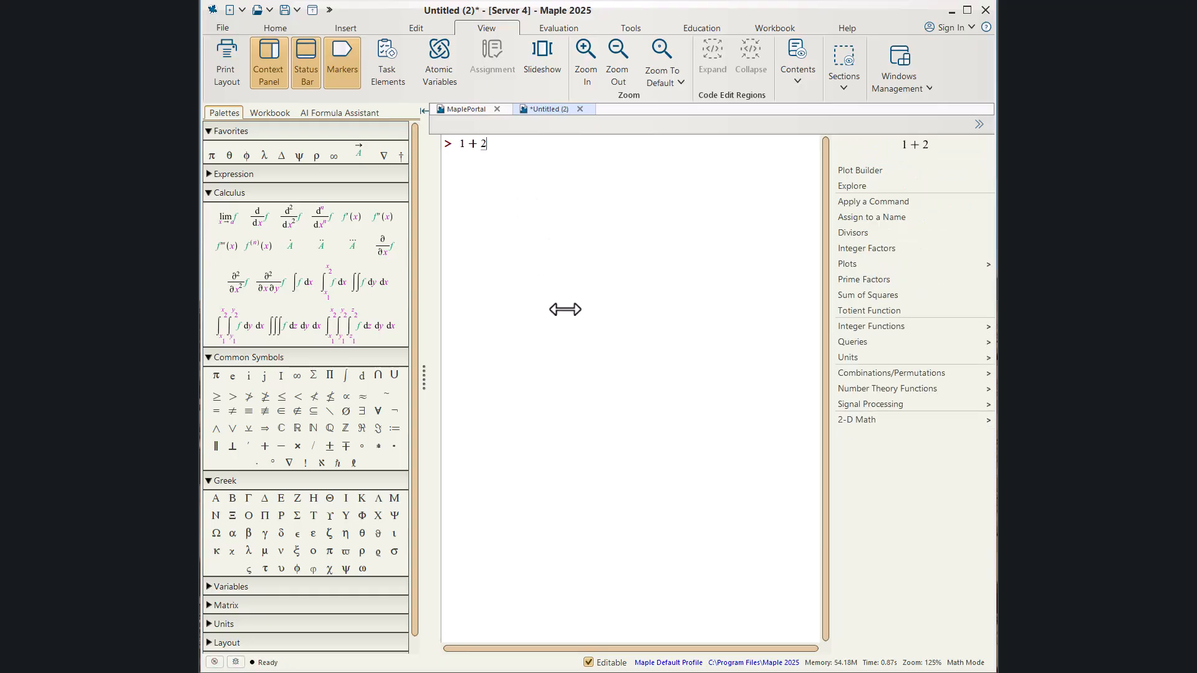
Hide the context panel and collapse all palettes in the palette dock.
left_click(979, 124)
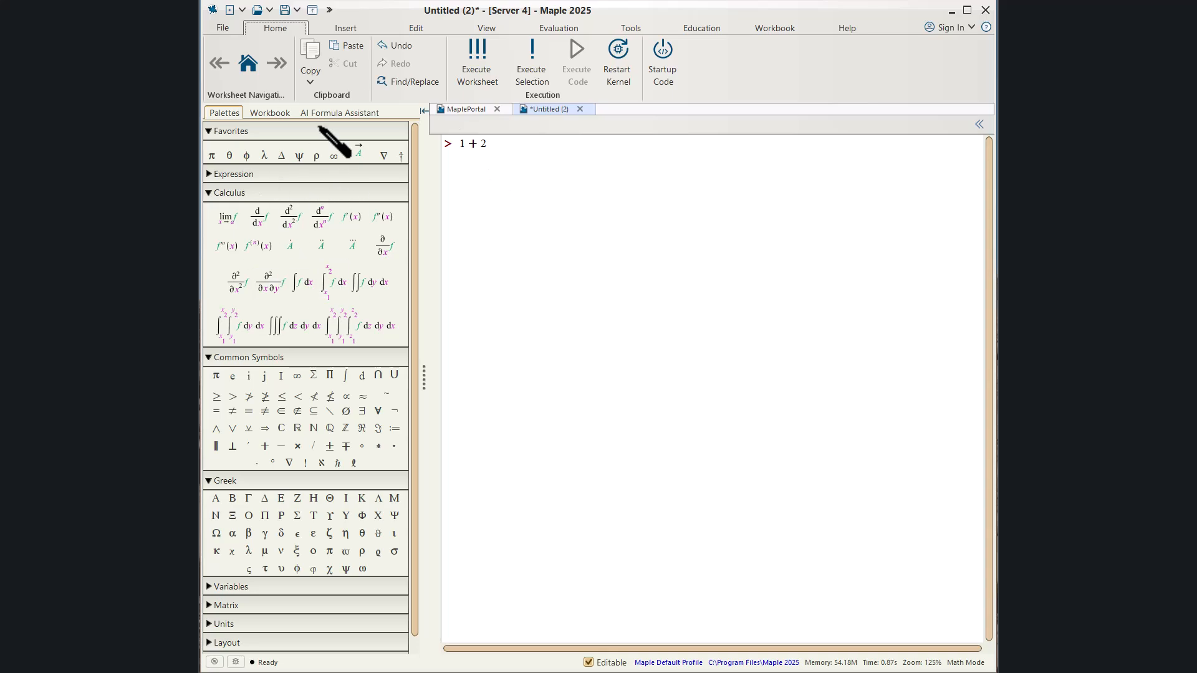
right_click(317, 131)
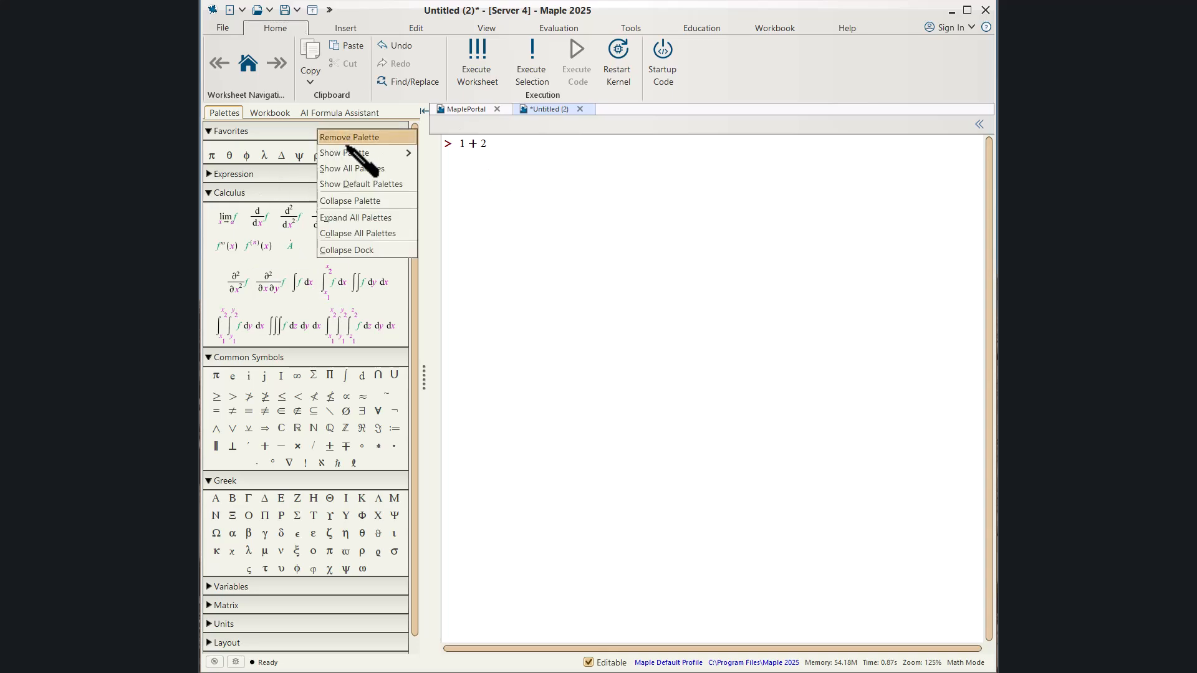
mouse_move(343, 154)
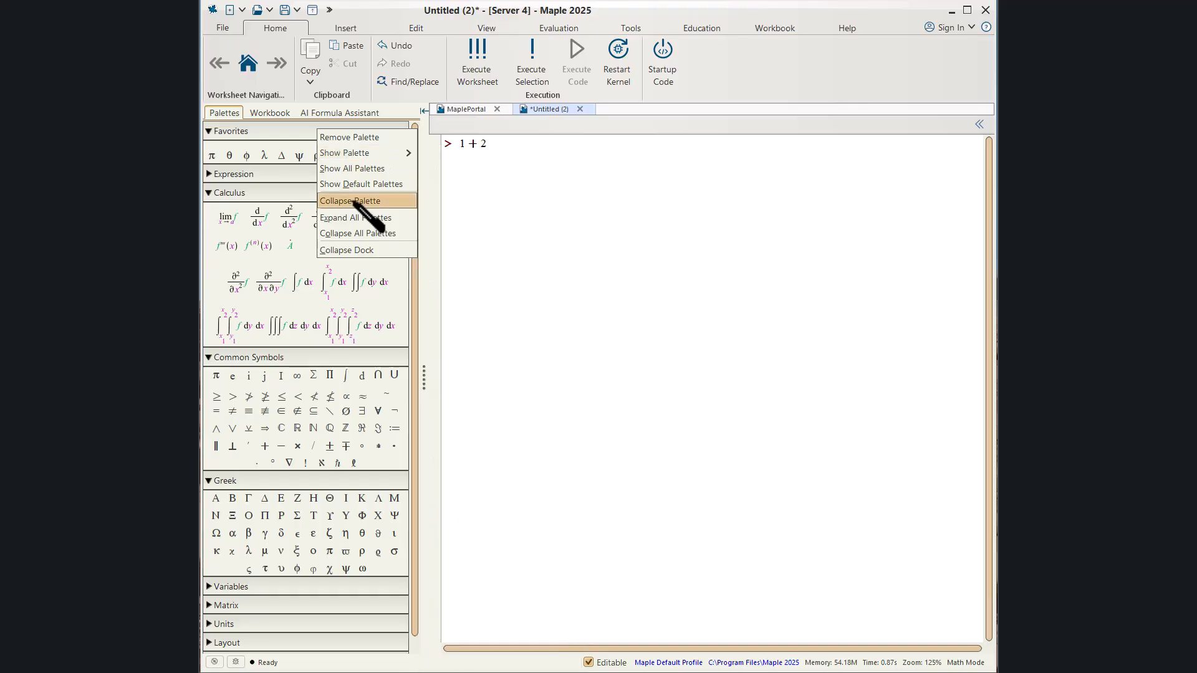
left_click(358, 235)
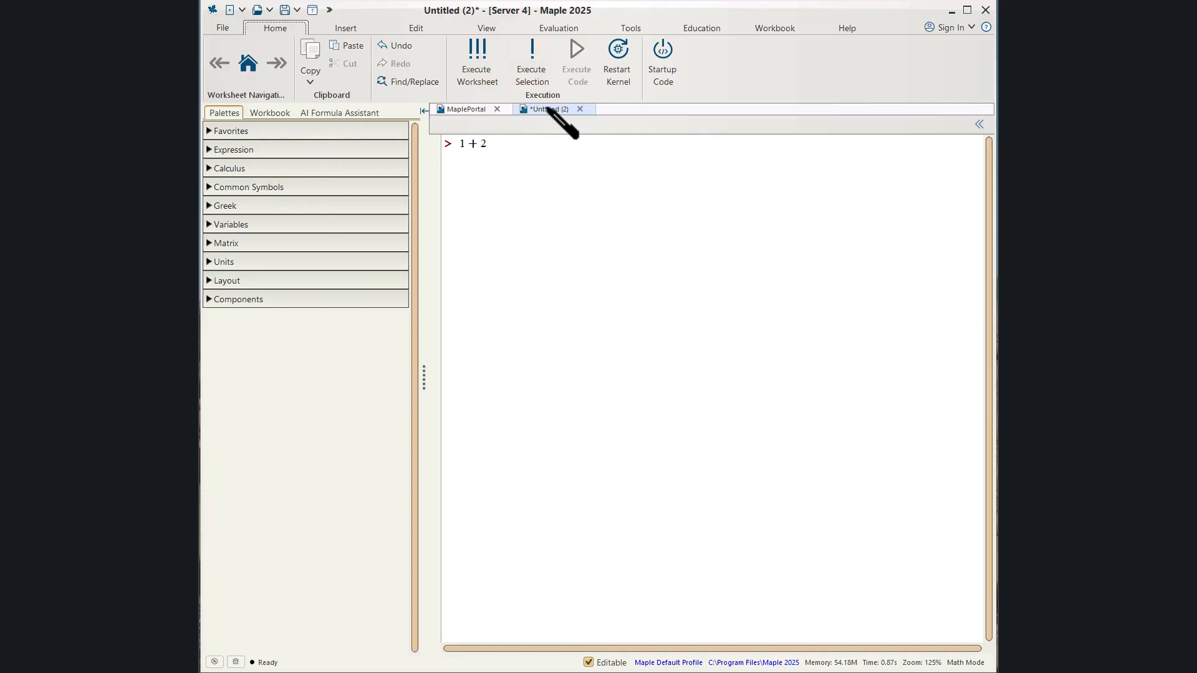
Move the Untitled (2) worksheet tab ahead of the MaplePortal tab, then switch to MaplePortal.
left_click_drag(547, 108, 446, 108)
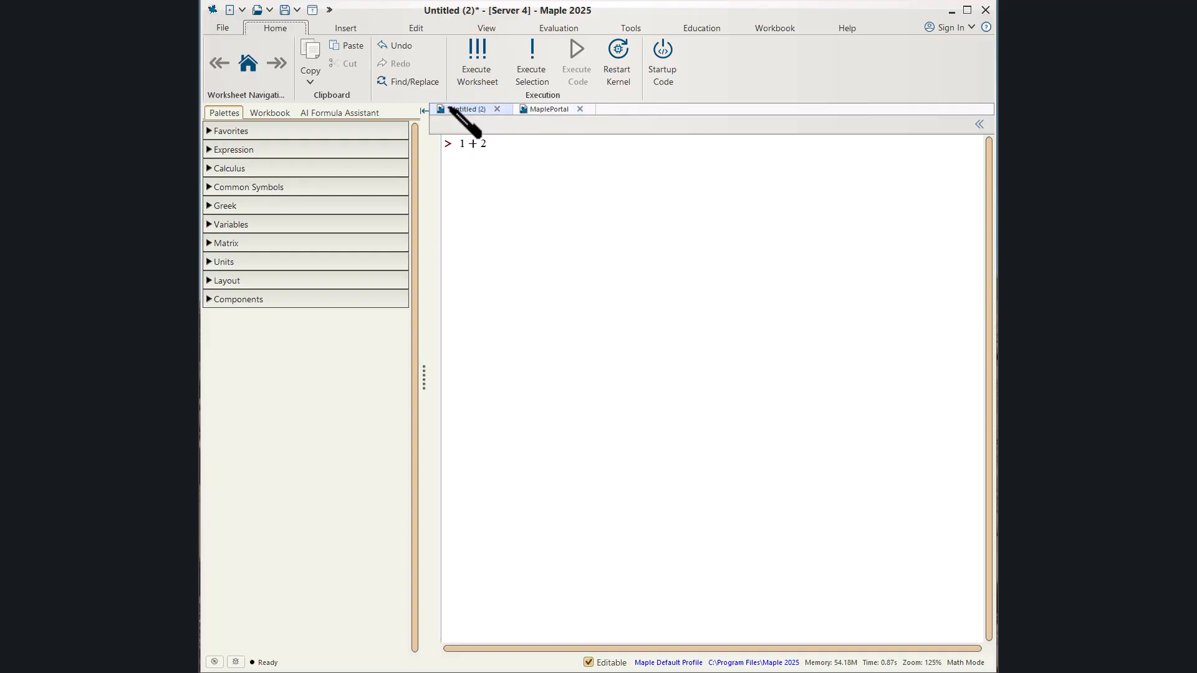
left_click(550, 110)
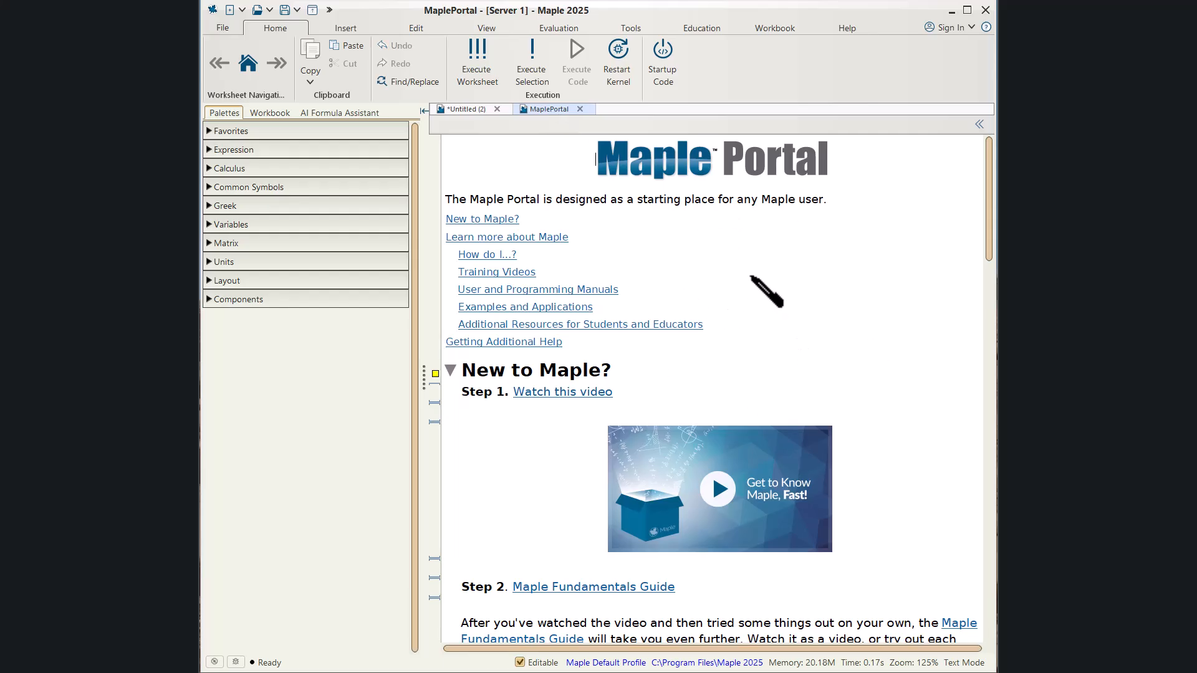
Open the Quick Reference card and expand its Document Mode vs. Worksheet Mode section.
left_click(849, 28)
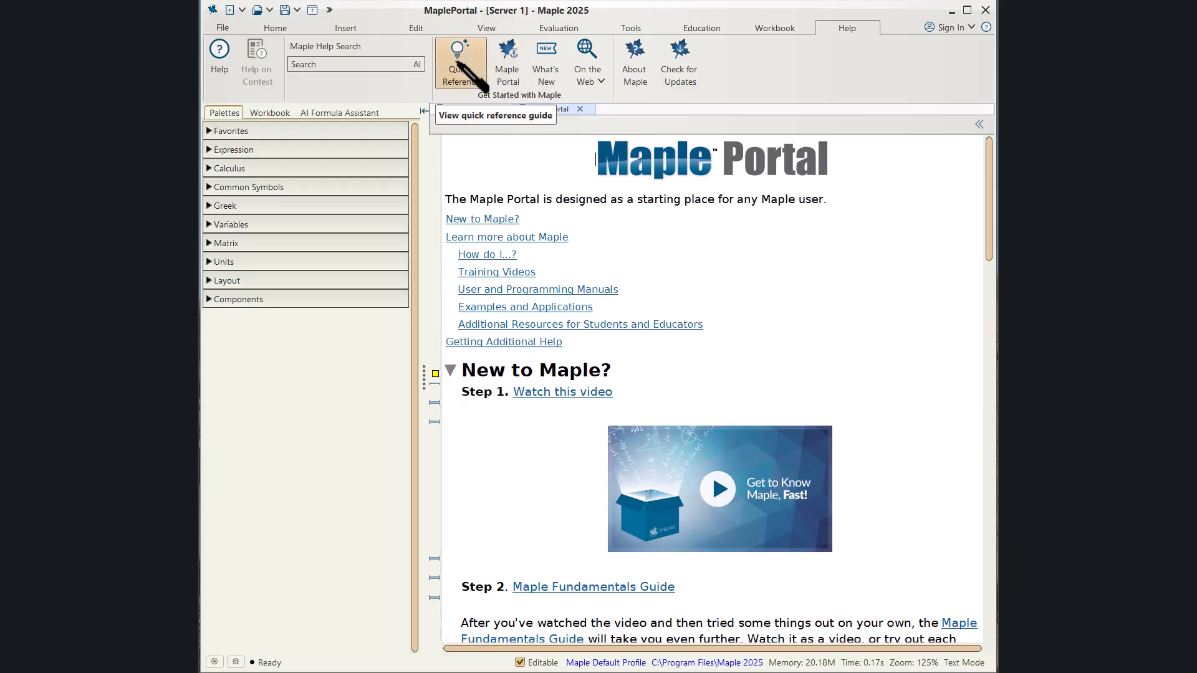
left_click(464, 74)
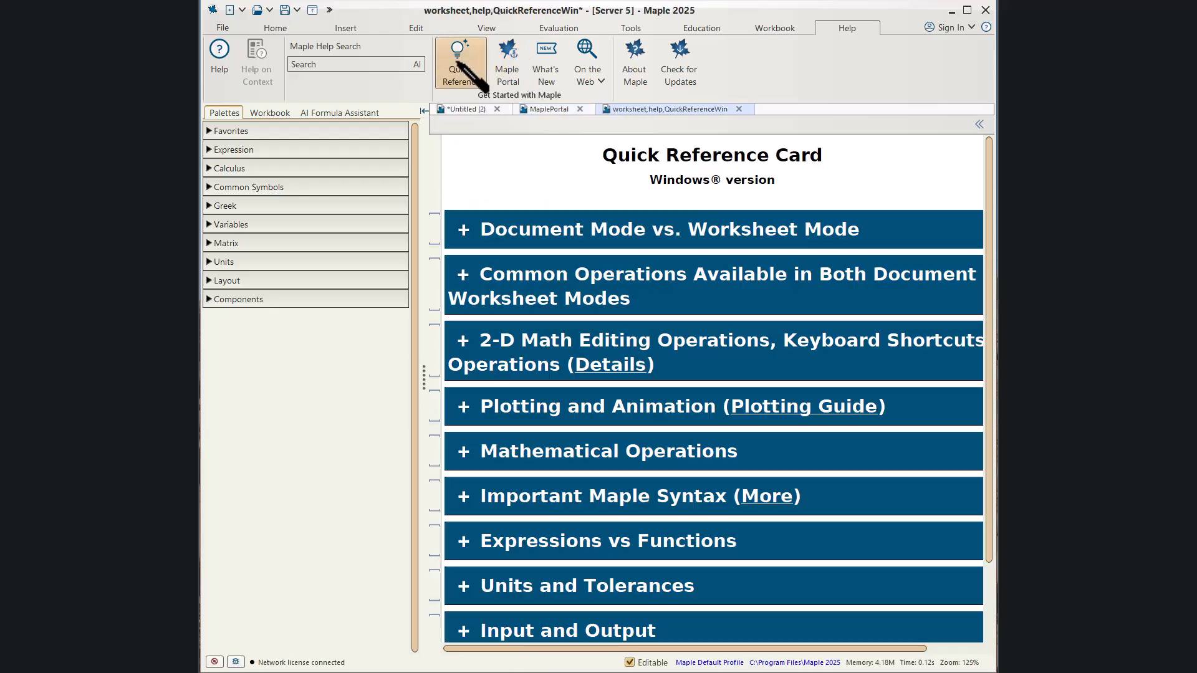
left_click(464, 230)
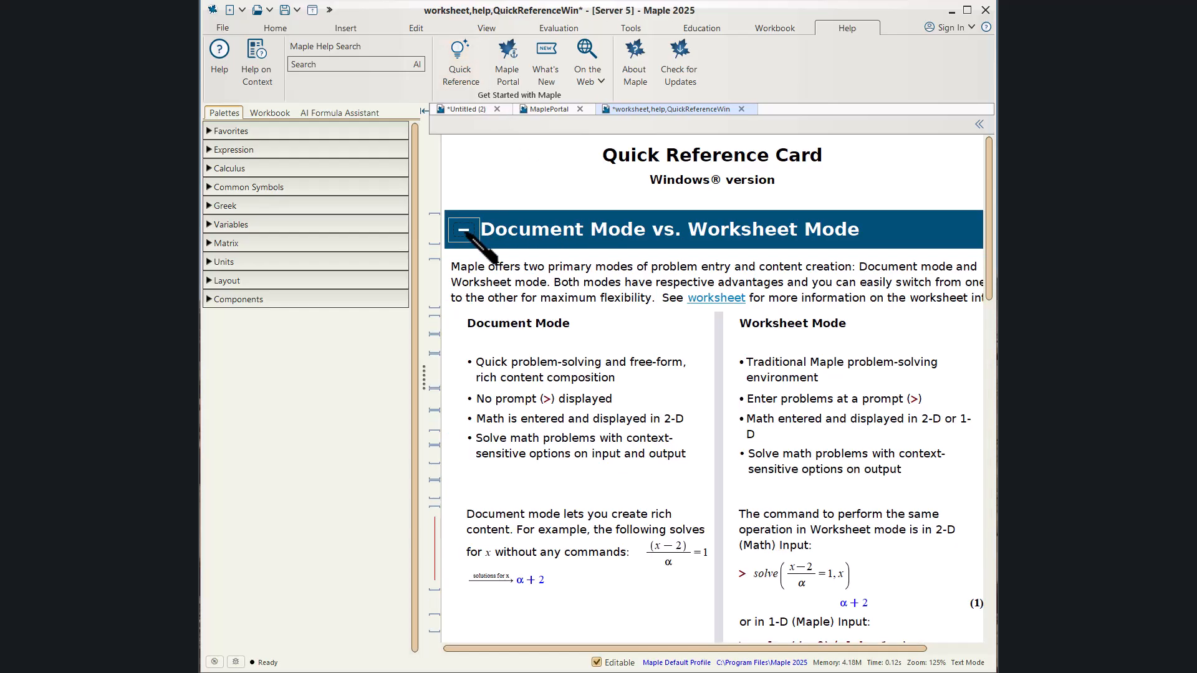